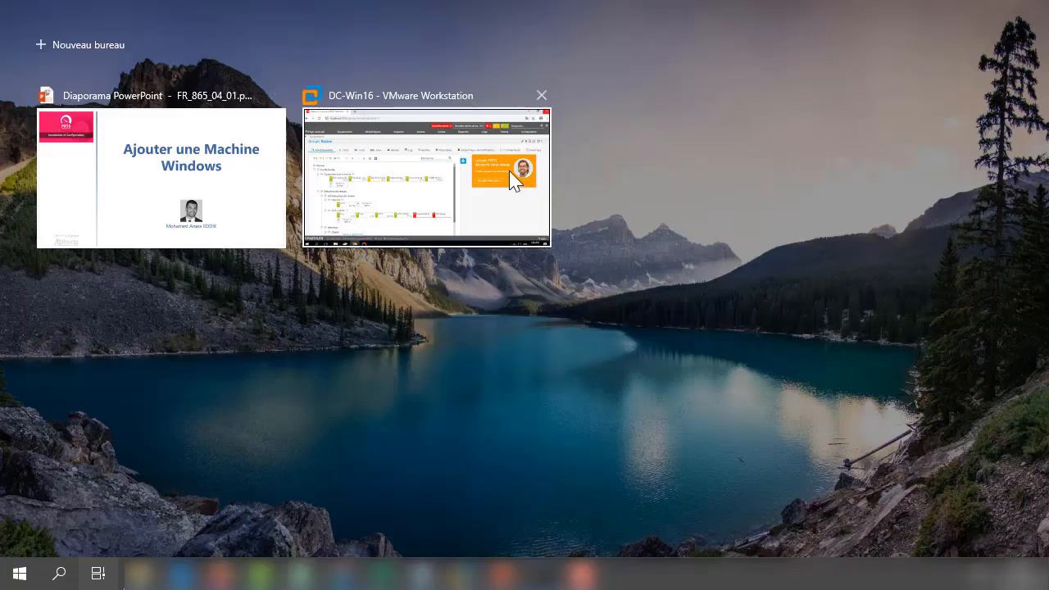
- Bring the DC-Win16 VMware Workstation window running PRTG to the front from Task View
left_click(428, 183)
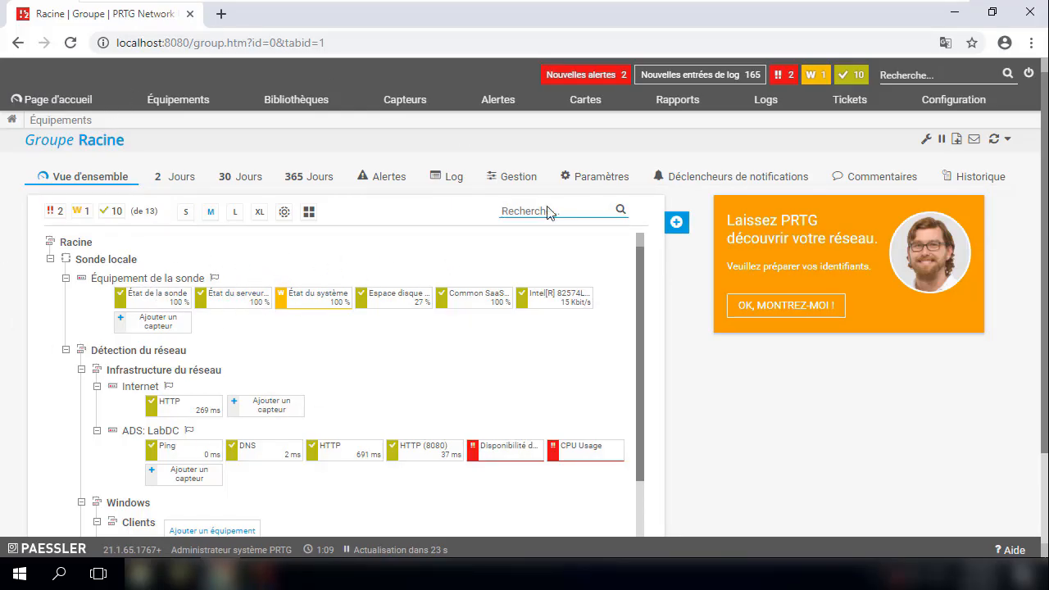
- Start 'Ajouter un équipement' and pick the Clients group as the parent
left_click(676, 222)
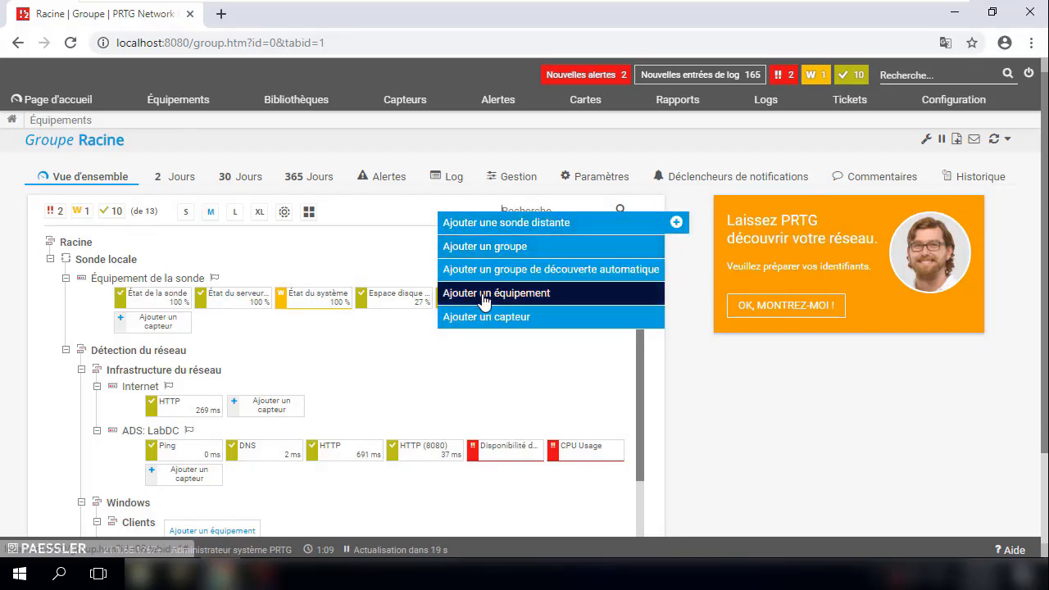
left_click(482, 293)
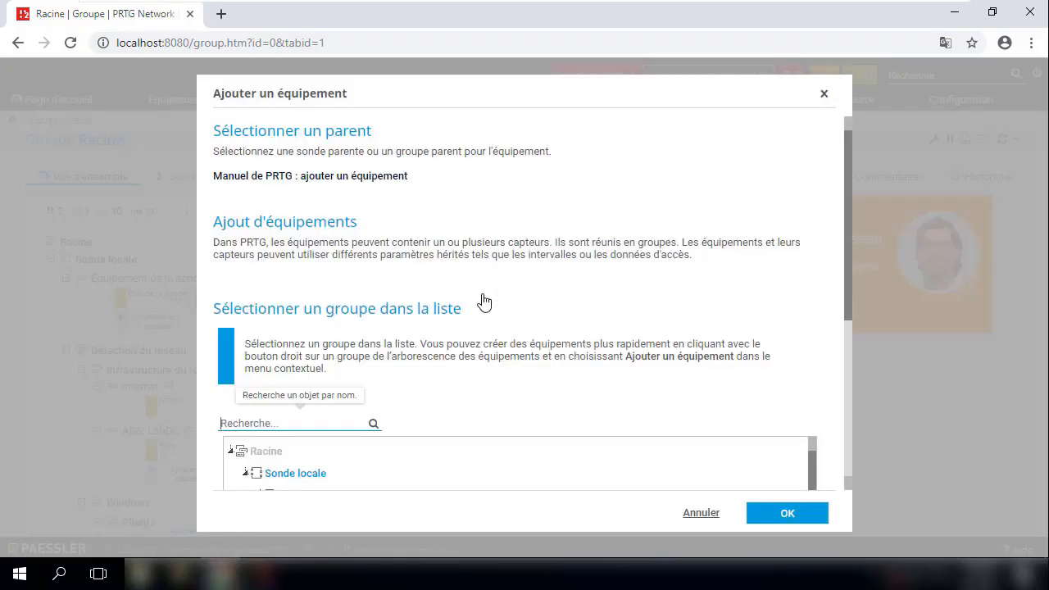
scroll(457, 423, "down", 3)
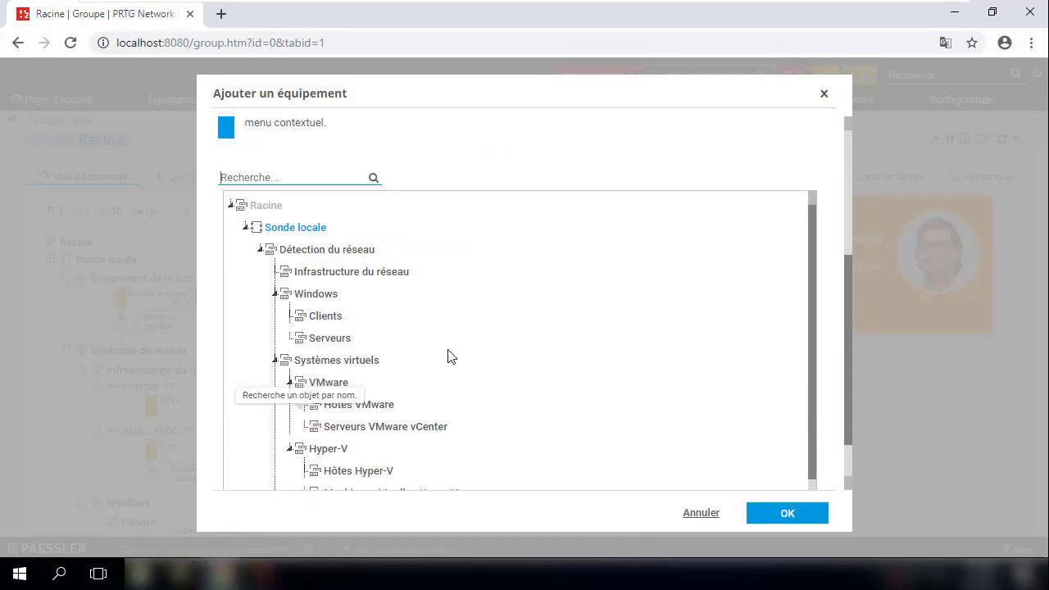
scroll(398, 364, "down", 1)
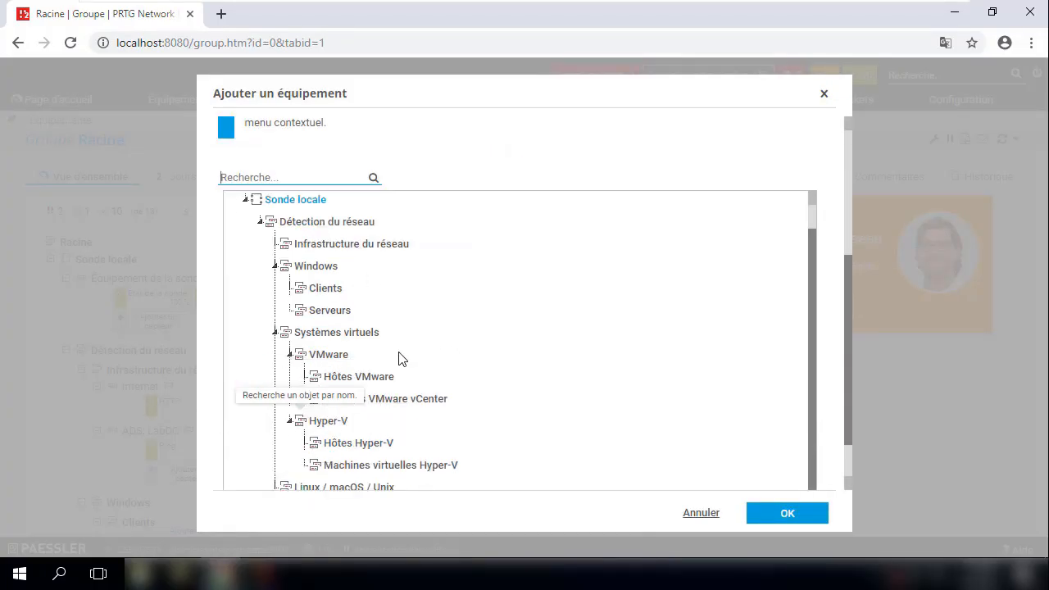
left_click(318, 293)
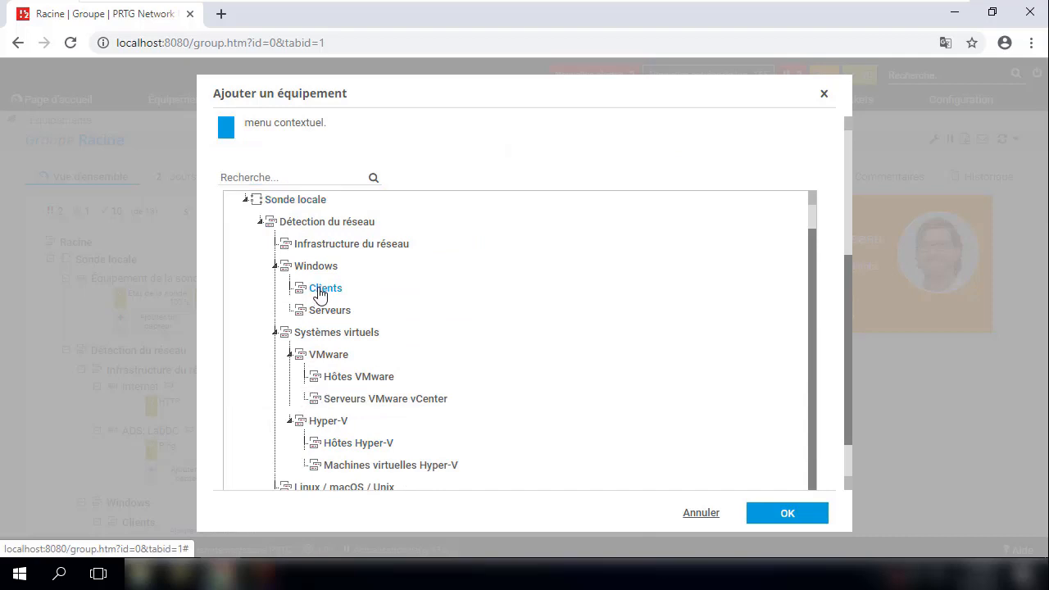
left_click(770, 514)
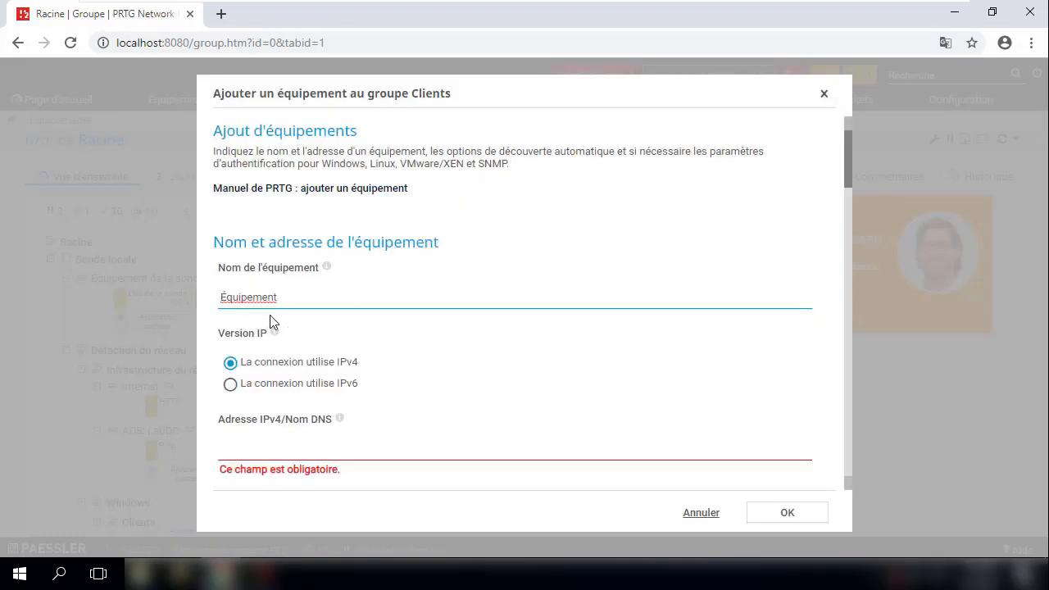
- Name the device PC_anass and enter IPv4 address 10.1.1.1
double_click(225, 297)
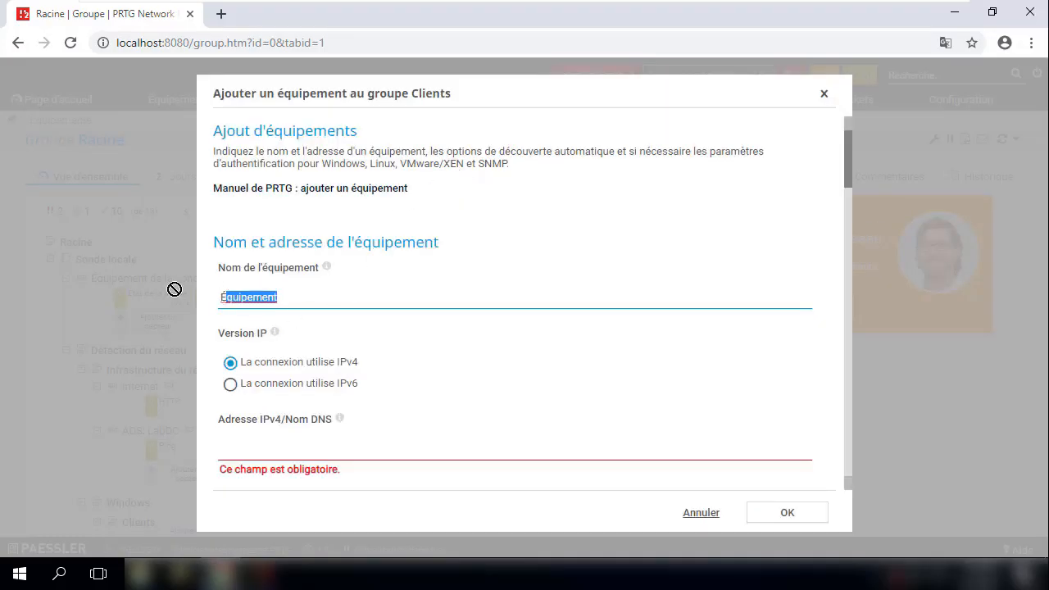
left_click_drag(291, 297, 165, 303)
type("PC-")
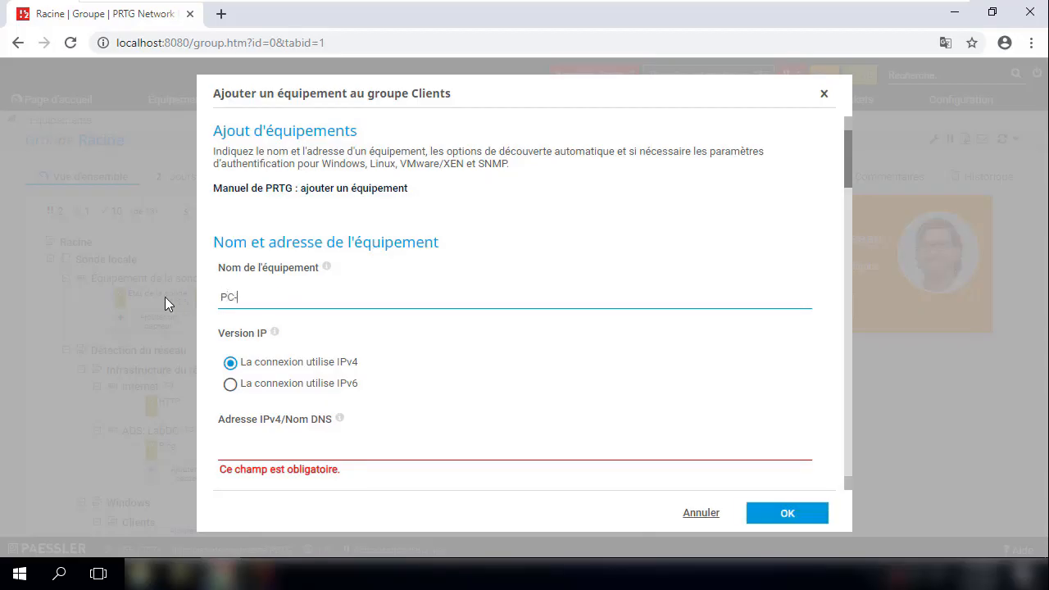
type("_ANass")
key("BackSpace")
key("BackSpace")
type("anas")
key("BackSpace")
key("BackSpace")
left_click(288, 448)
type("10.1.1.1.")
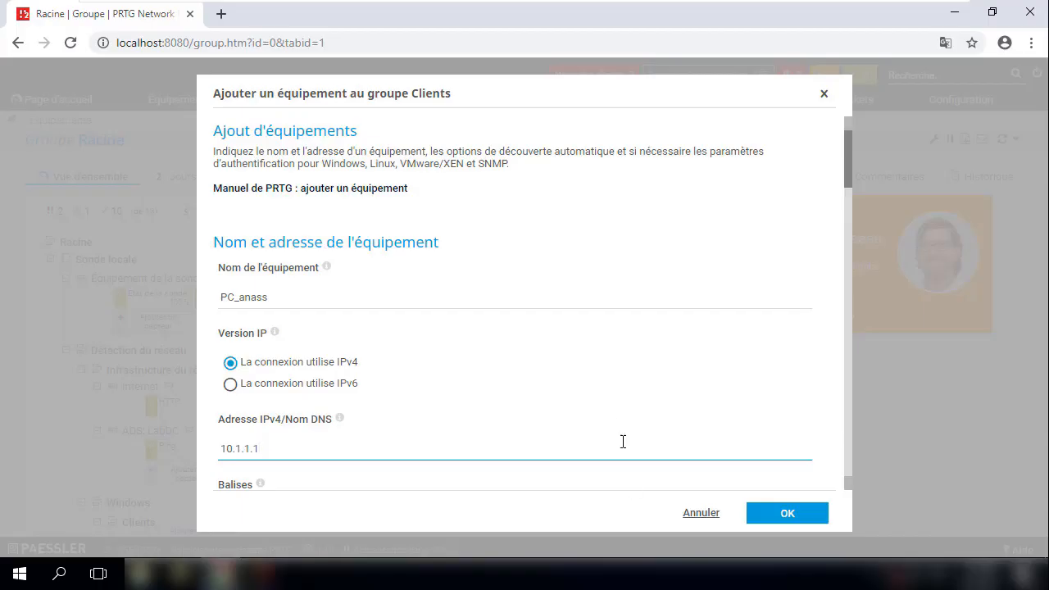
- Keep 'Pas de découverte automatique' and confirm creation of the device
scroll(621, 417, "down", 2)
scroll(540, 389, "down", 1)
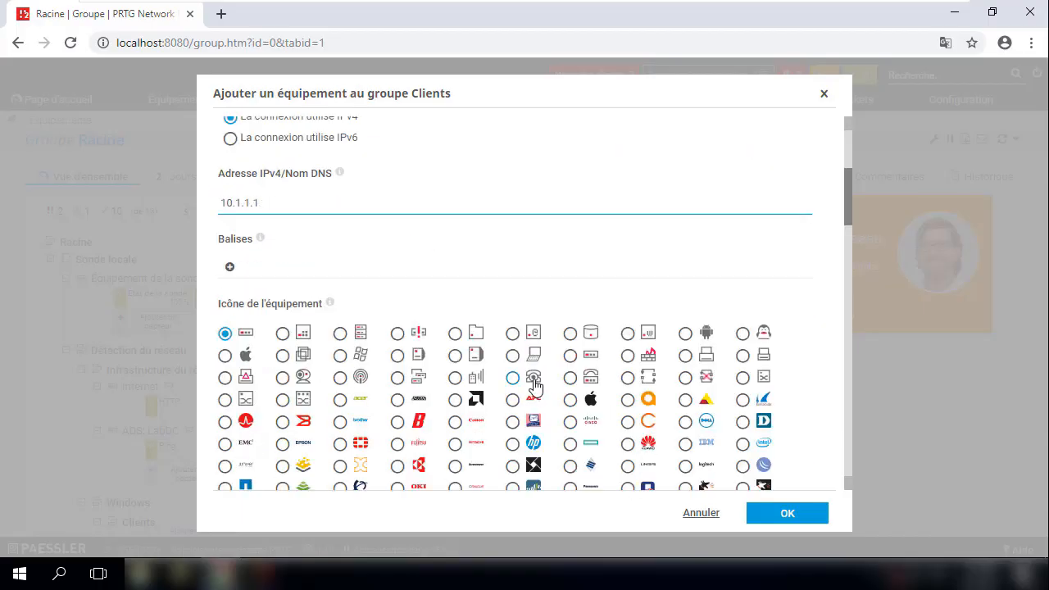
scroll(541, 385, "down", 2)
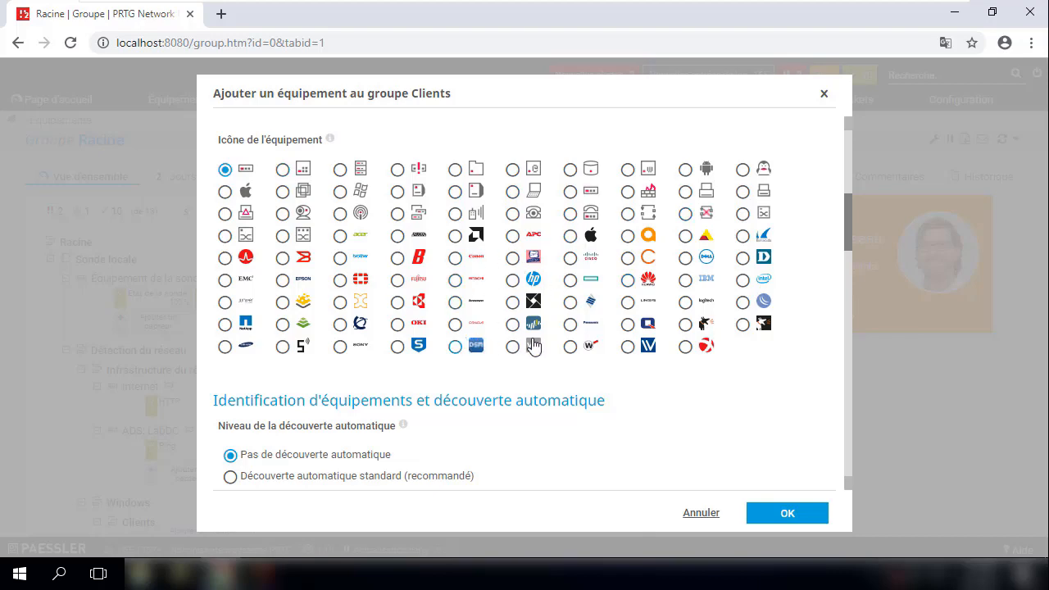
scroll(598, 287, "down", 3)
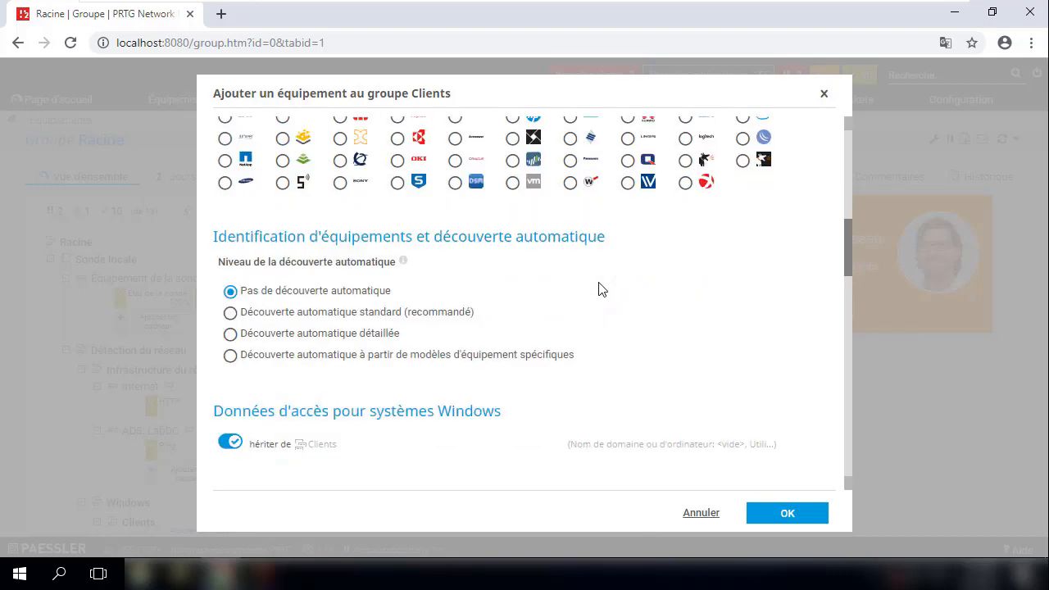
mouse_move(262, 363)
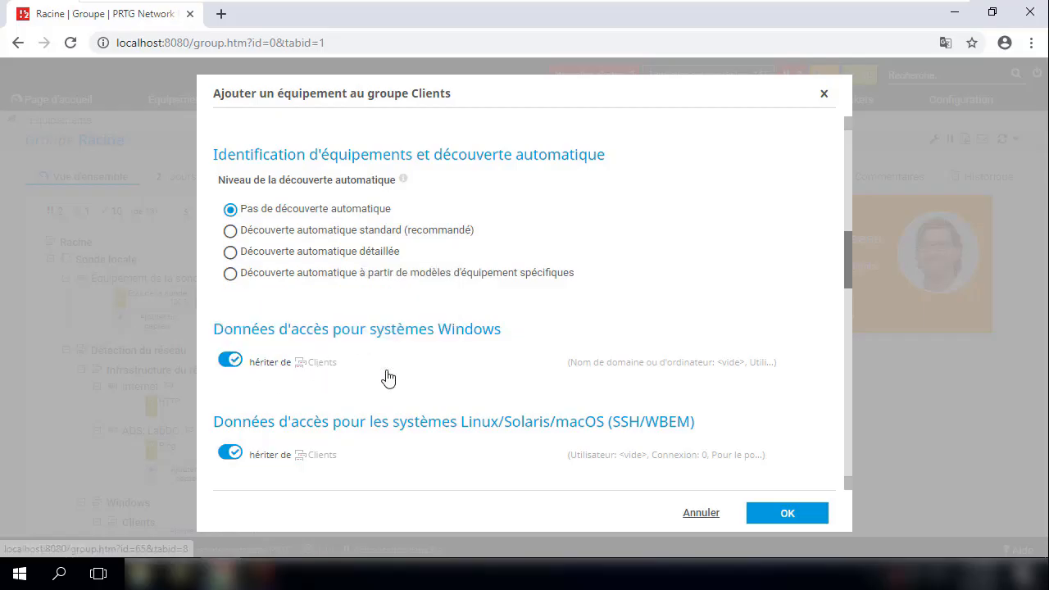
left_click(781, 517)
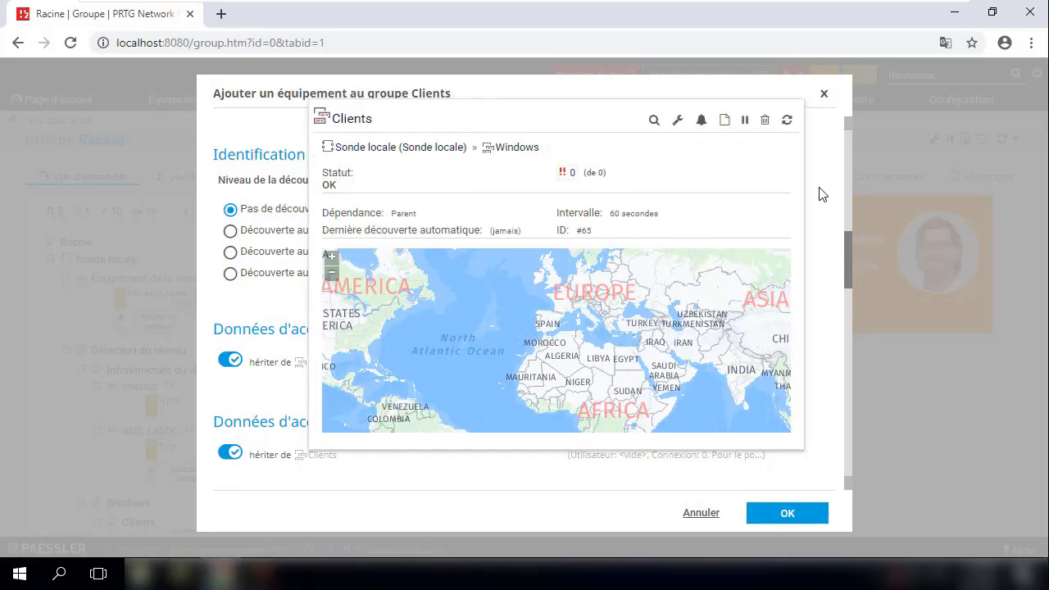
left_click(794, 514)
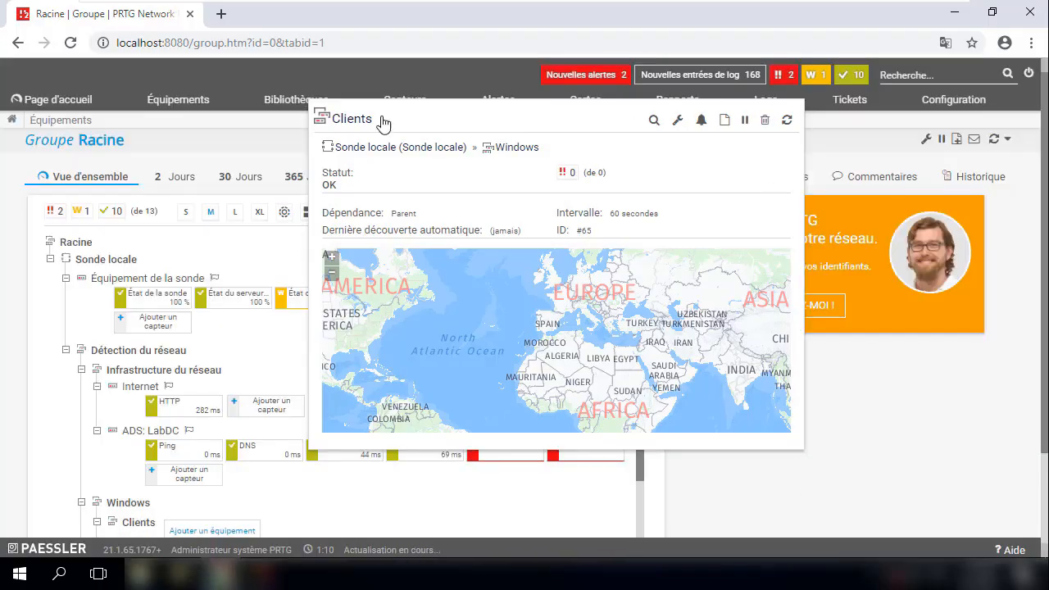
- Open PC_anass's Paramètres tab and scroll down to the credentials sections
scroll(473, 363, "down", 1)
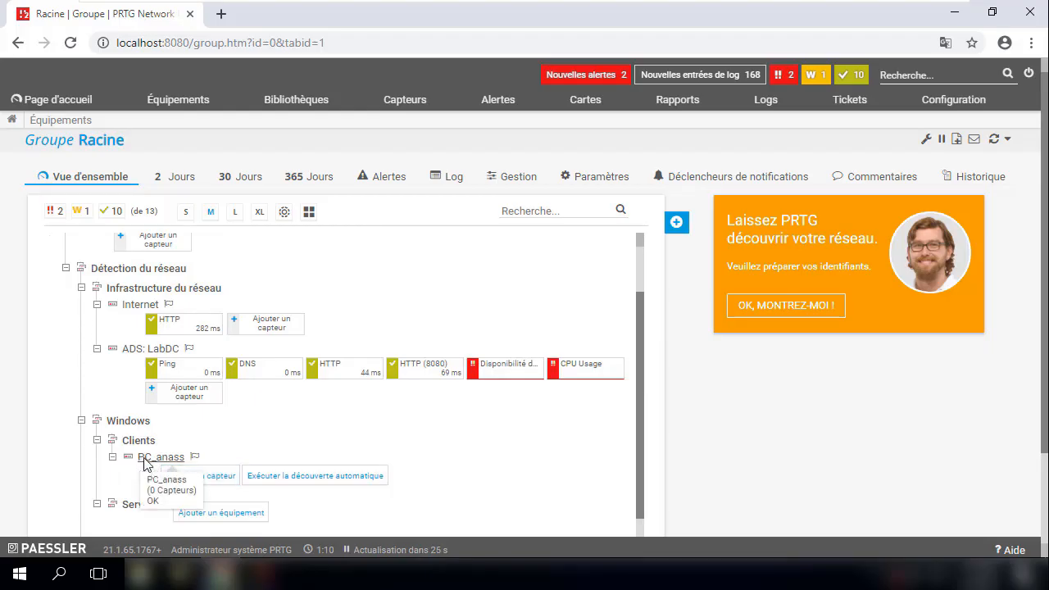
left_click(145, 461)
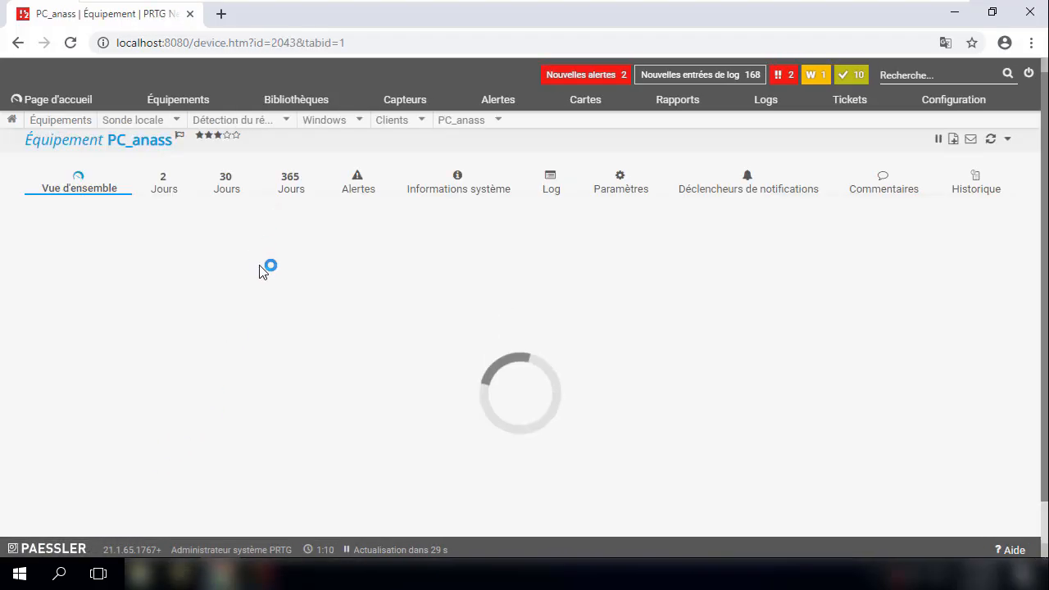
left_click(618, 189)
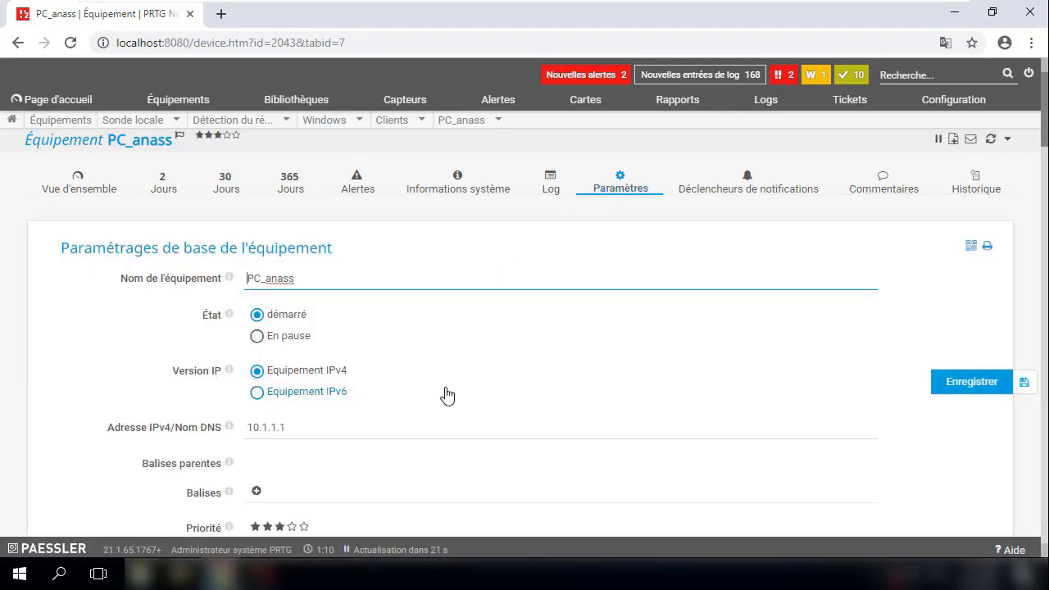
scroll(444, 394, "down", 2)
scroll(447, 393, "down", 2)
scroll(445, 393, "down", 4)
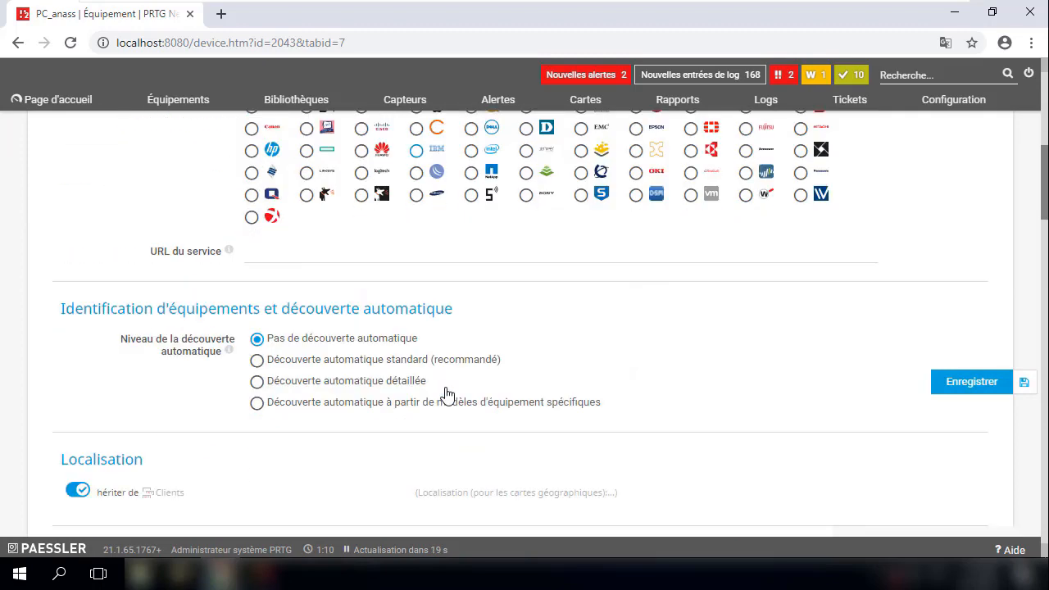
scroll(402, 398, "down", 2)
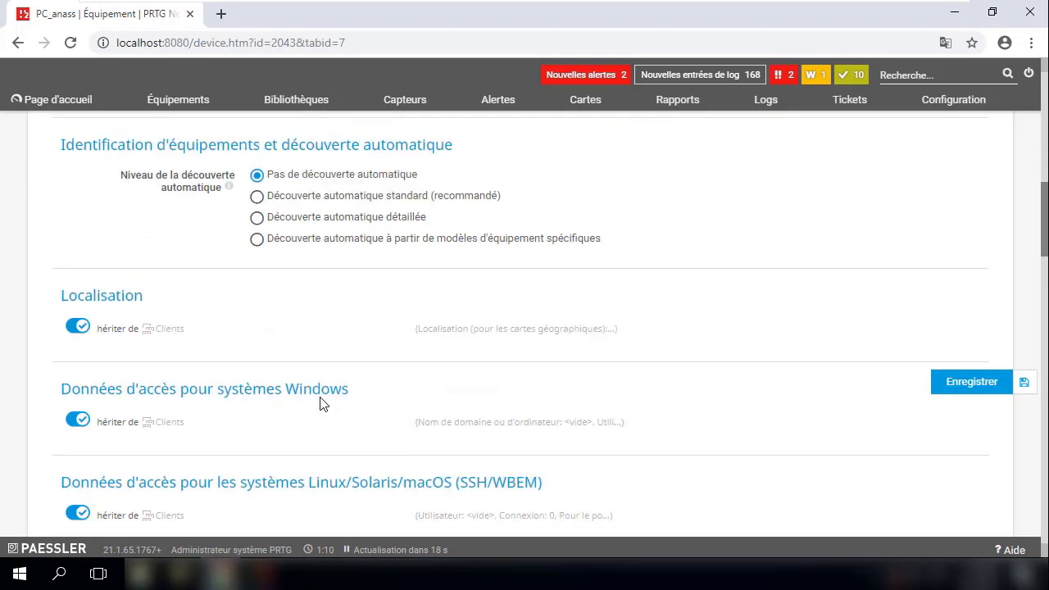
- Switch off 'hériter de Clients' for Windows credentials, exposing the domain, user and password fields
left_click(82, 426)
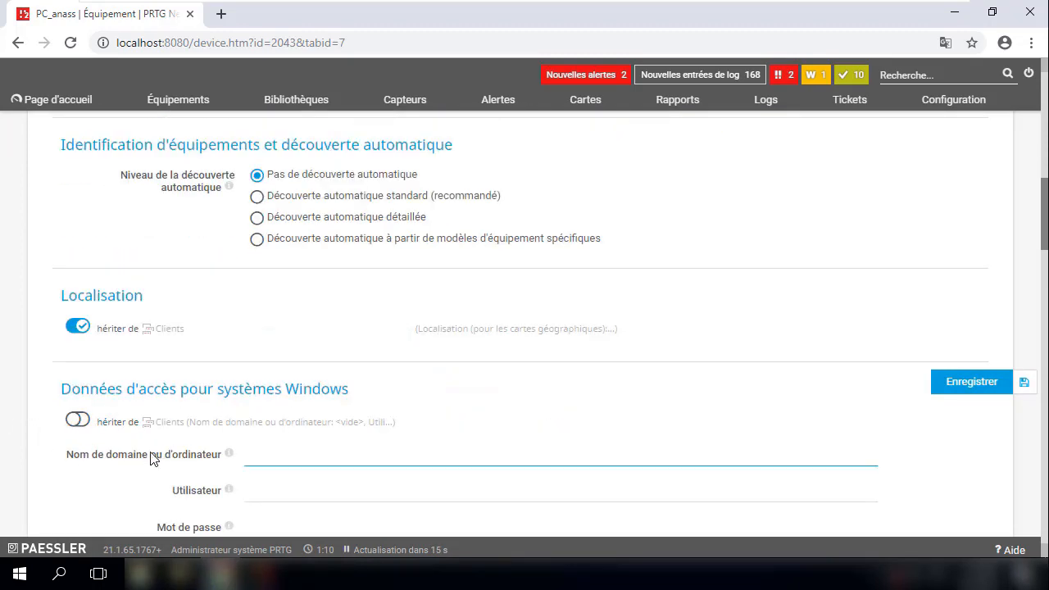
left_click_drag(69, 455, 218, 460)
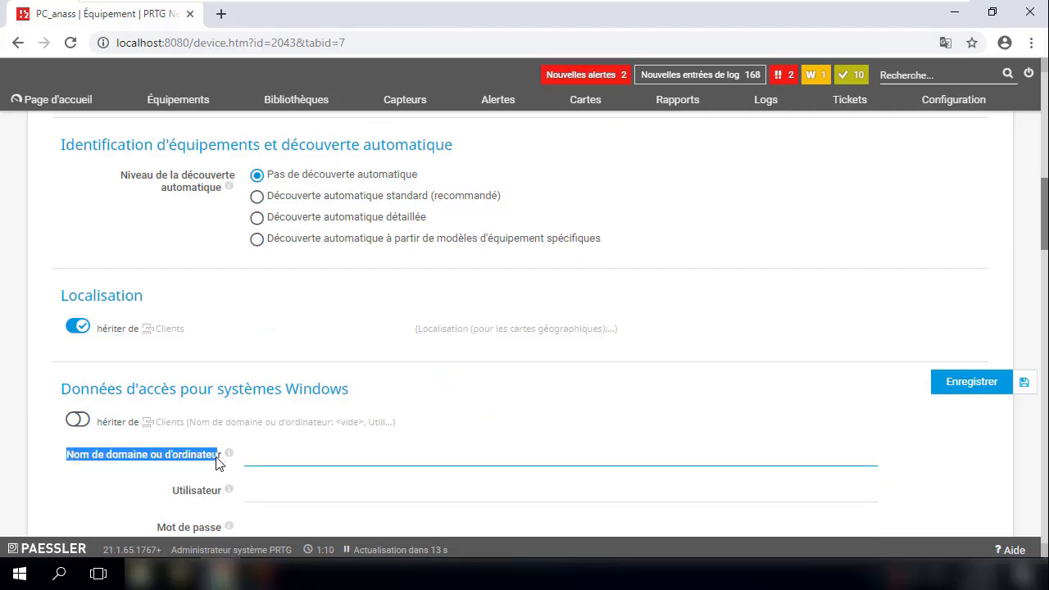
left_click(194, 494)
double_click(195, 494)
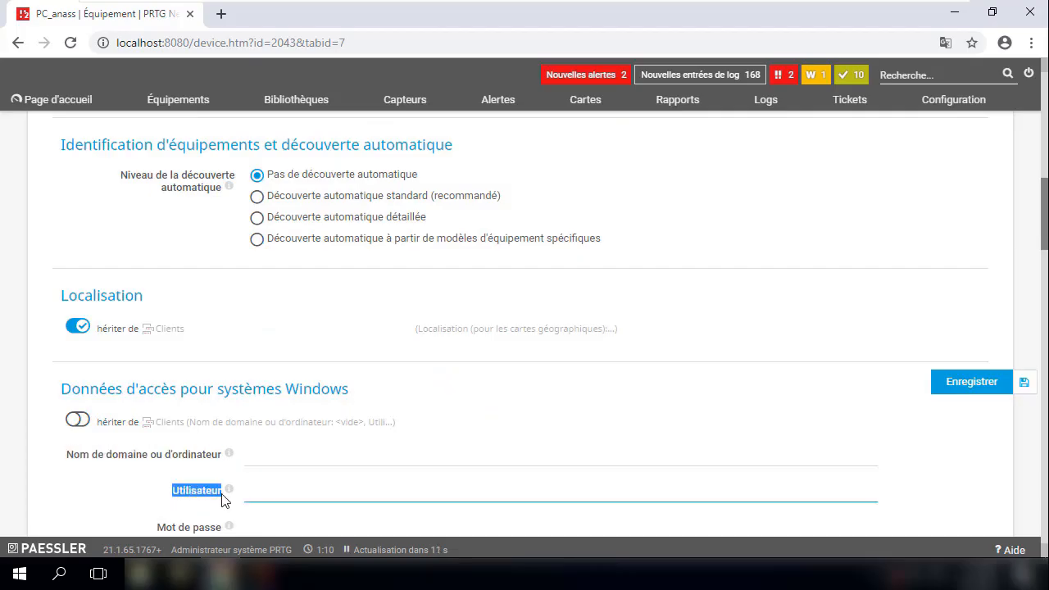
left_click_drag(156, 528, 223, 533)
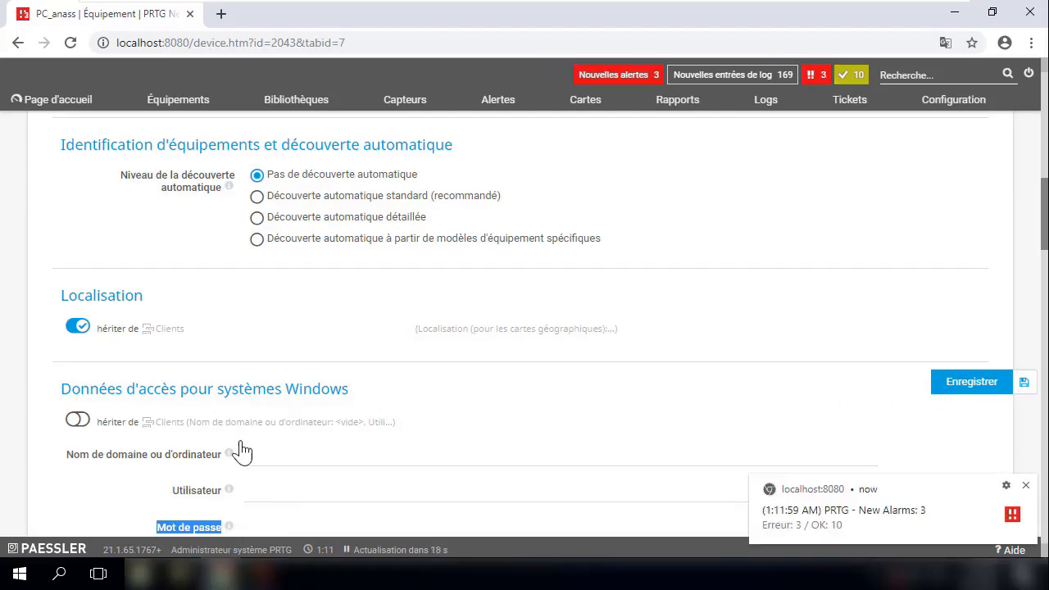
left_click(380, 422)
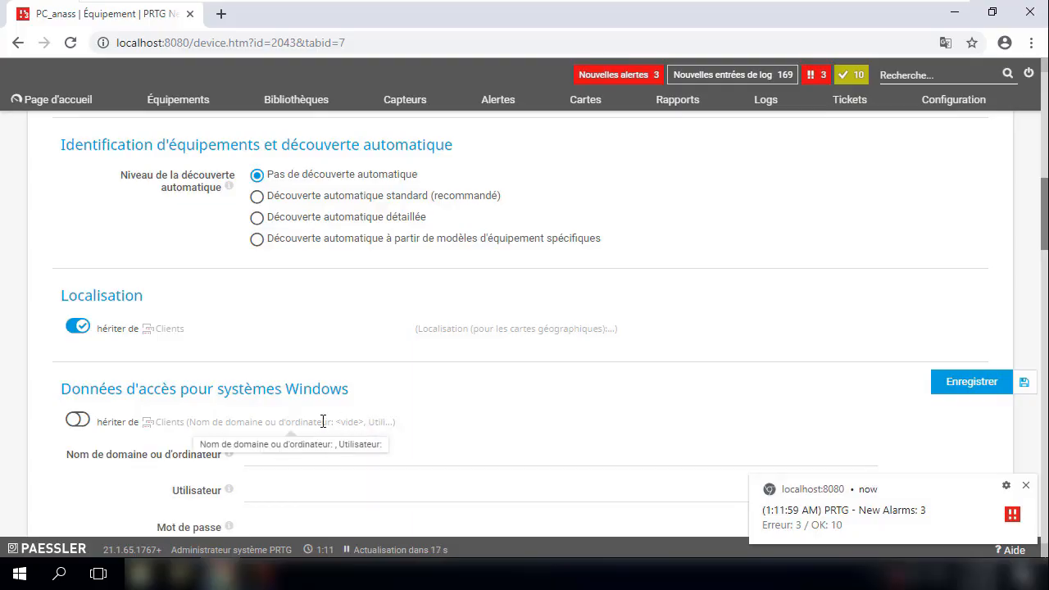
left_click_drag(323, 421, 158, 418)
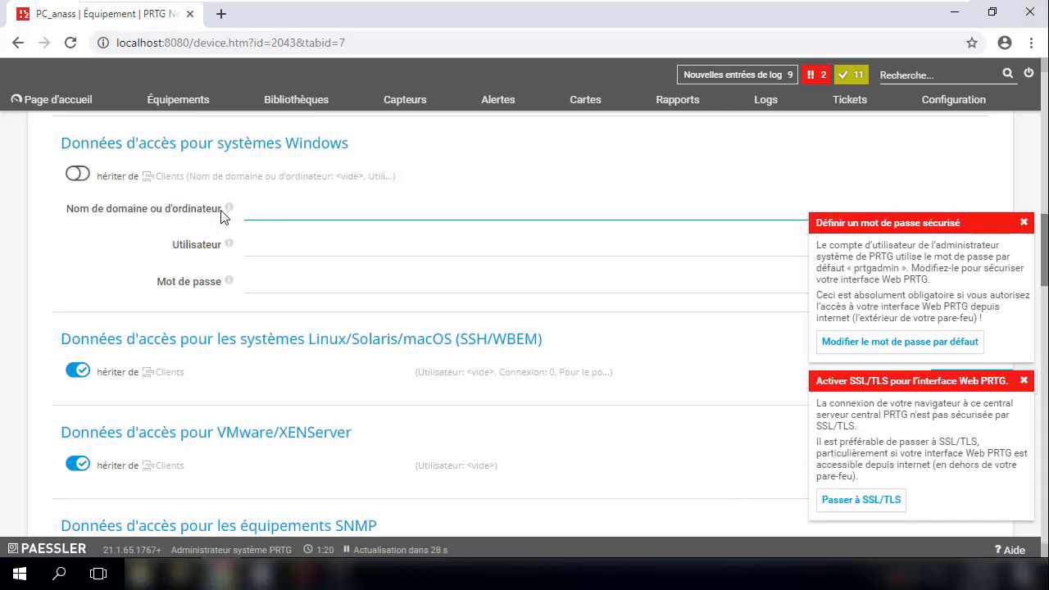
left_click_drag(222, 215, 66, 216)
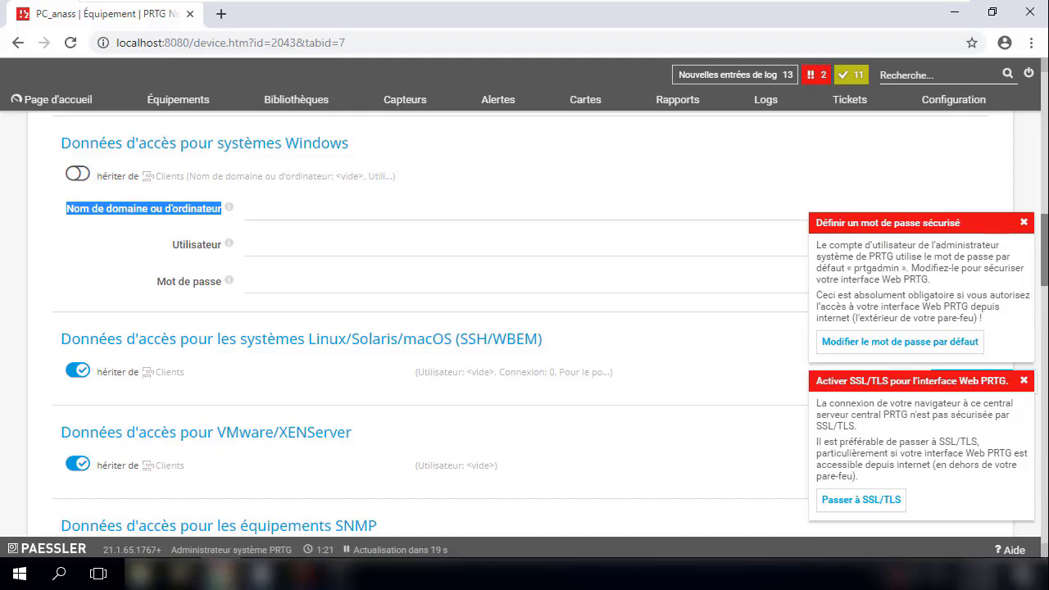
left_click(378, 181)
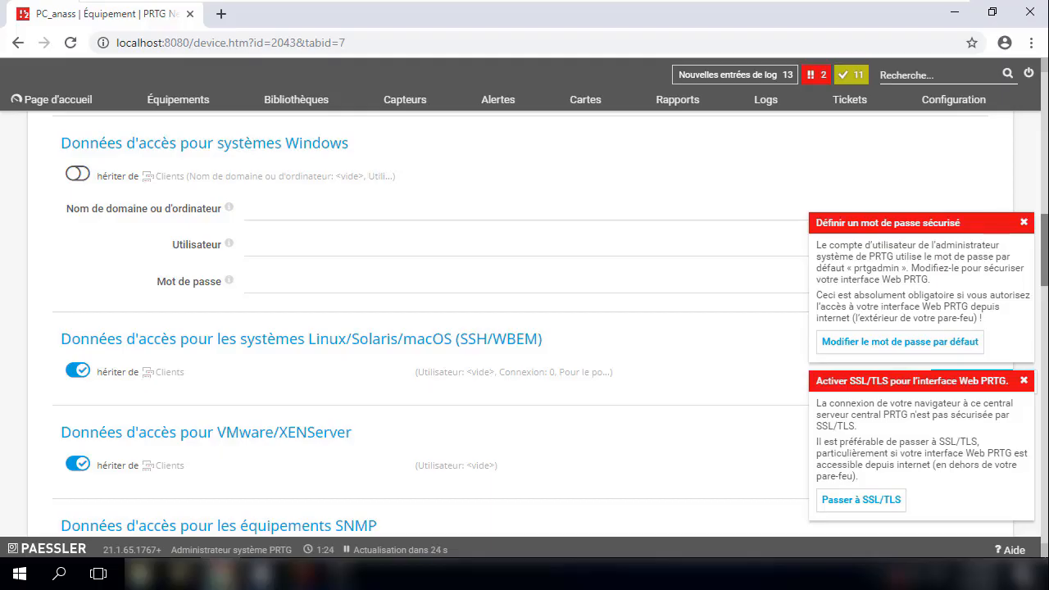
- Enter WORKGROUP as the Windows domain for PC_anass
left_click(247, 210)
type("WORKGROUP")
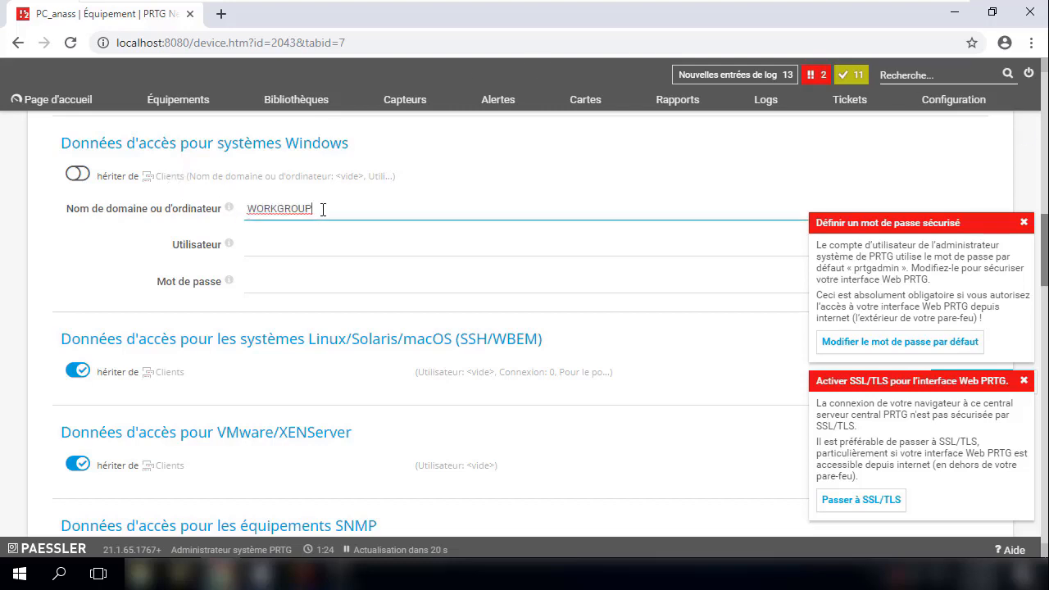
left_click(256, 243)
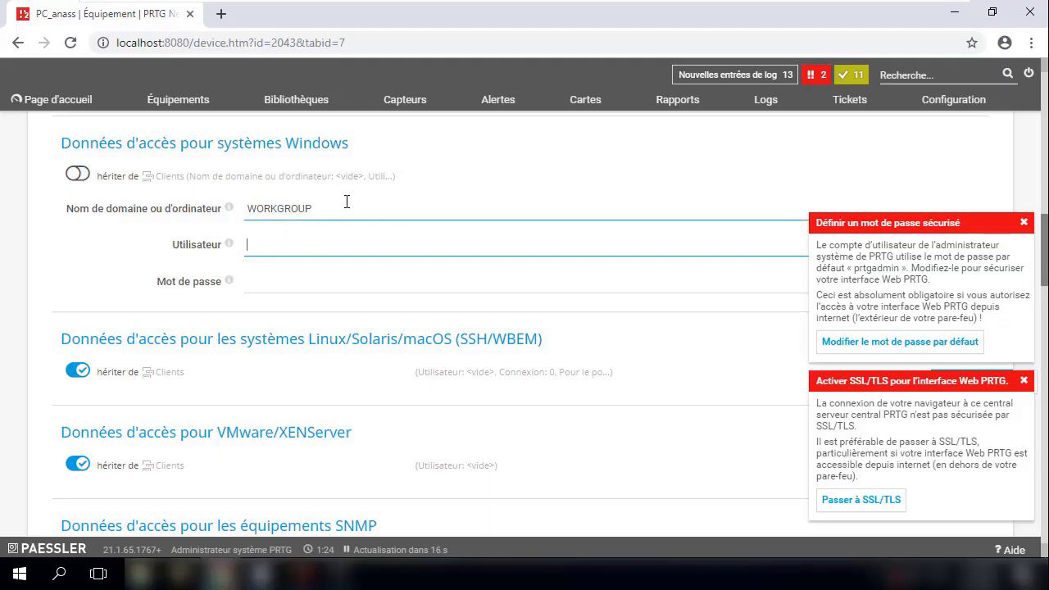
left_click(323, 208)
- Fill in the Windows user name and password for the device
left_click(283, 246)
type("anas")
key("Tab")
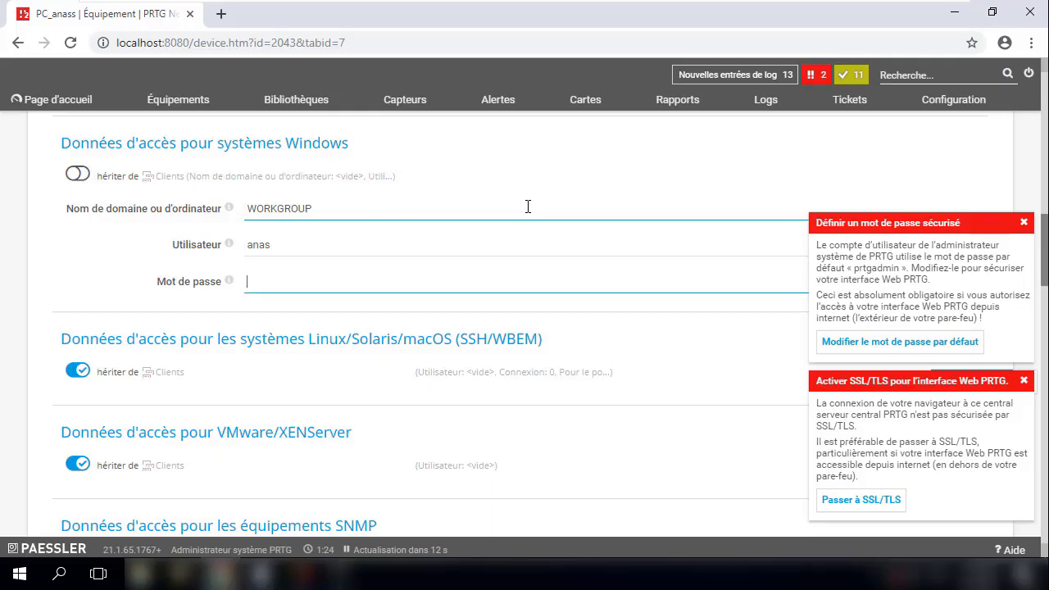
type("•••••")
key("BackSpace")
key("BackSpace")
type("••••••••")
key("BackSpace")
key("BackSpace")
key("BackSpace")
key("BackSpace")
key("BackSpace")
key("BackSpace")
type("••••••••••••")
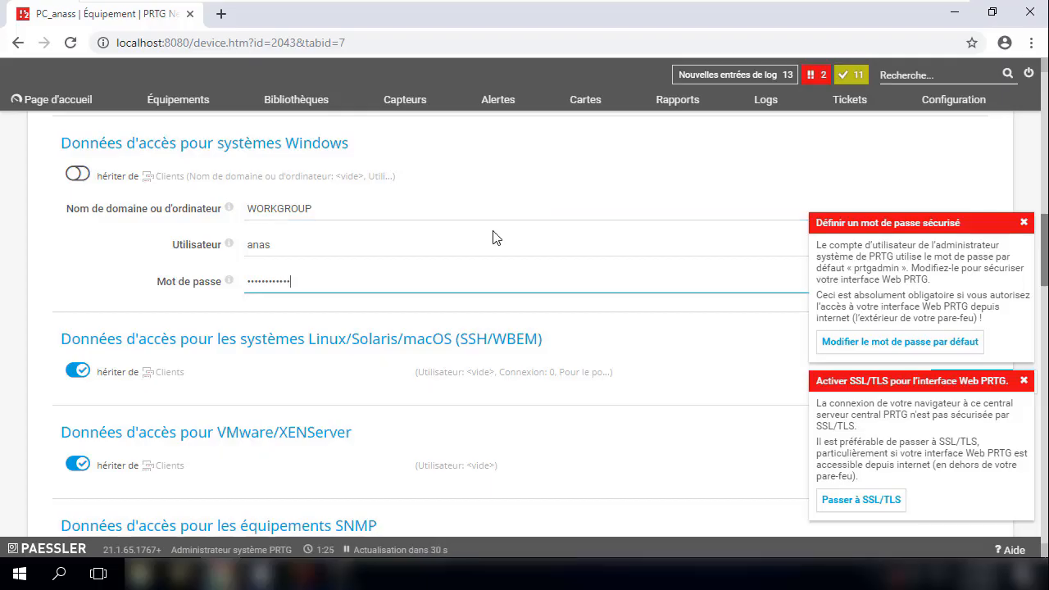
scroll(493, 237, "down", 15)
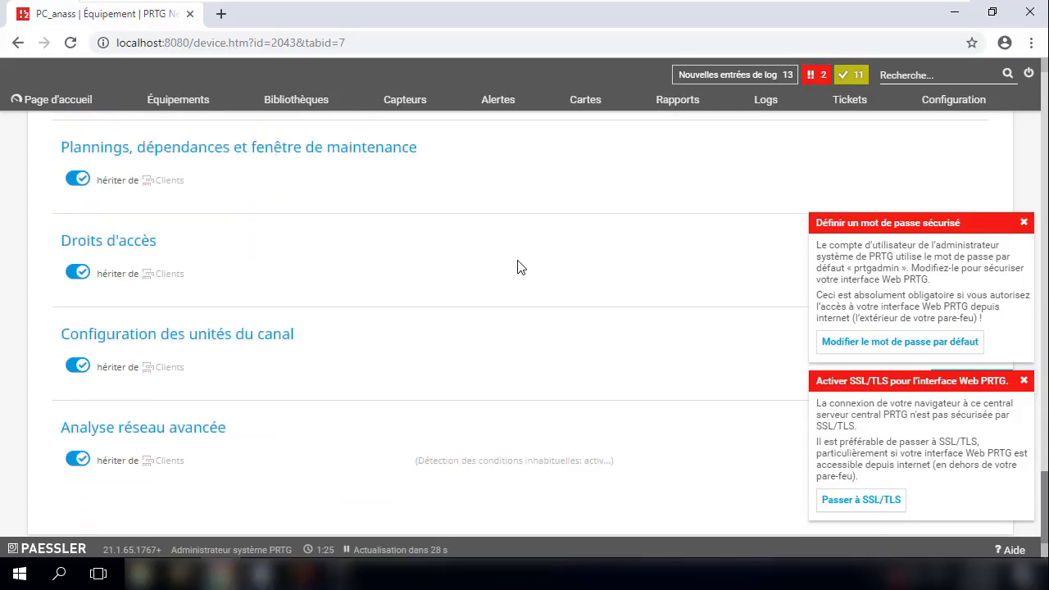
- Dismiss the secure-password and SSL/TLS notices and save PC_anass's credential settings
scroll(517, 260, "up", 20)
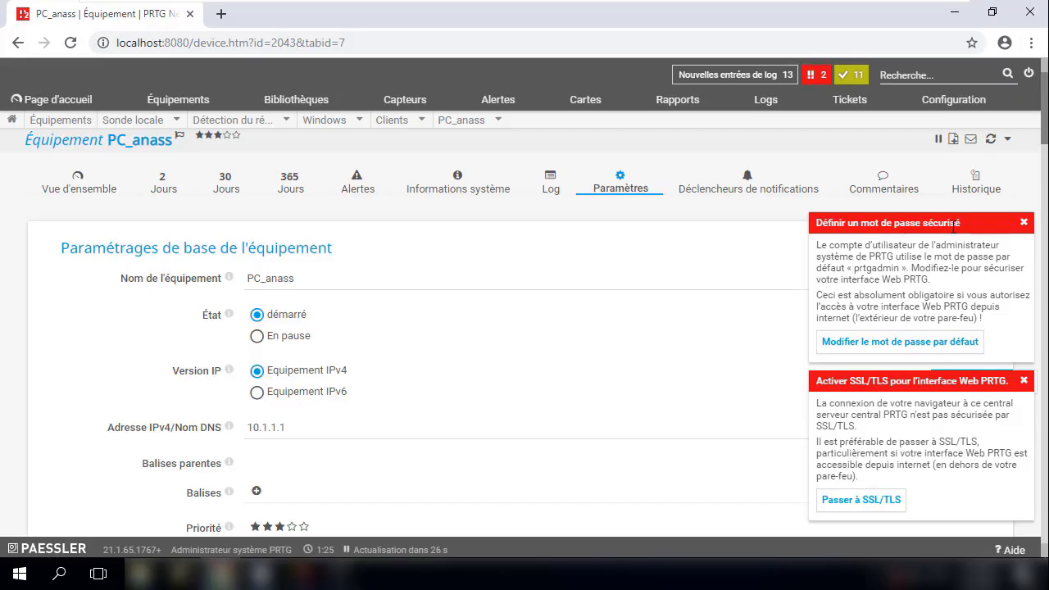
left_click(1023, 223)
left_click(1024, 380)
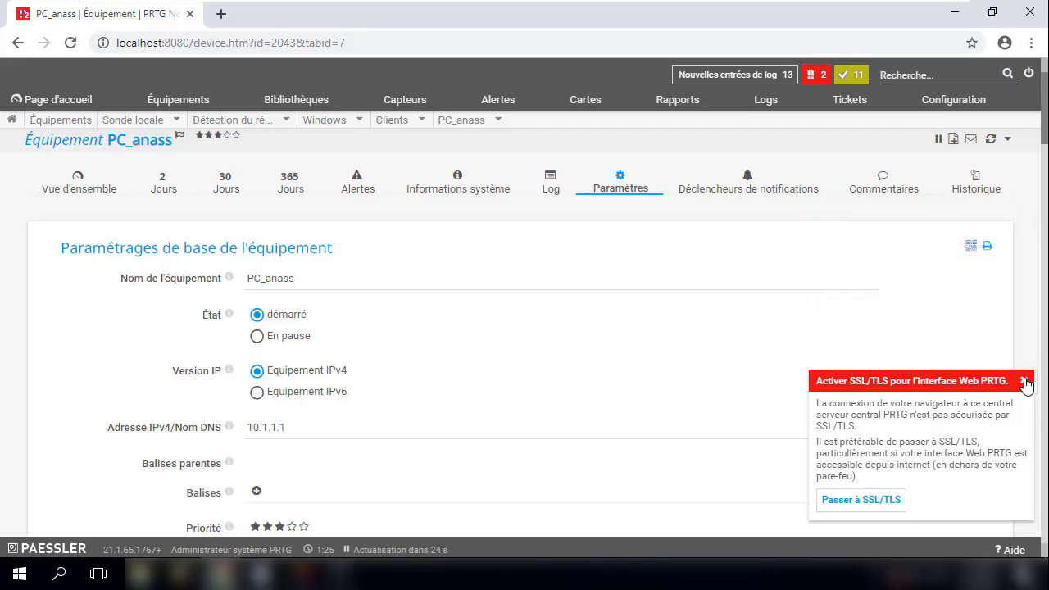
left_click(985, 379)
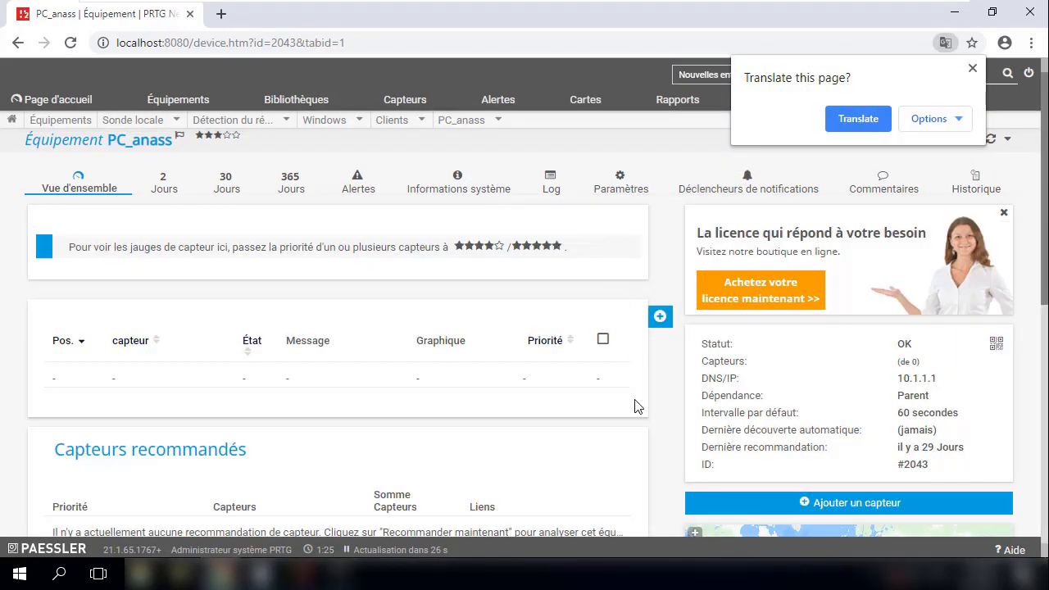
scroll(636, 404, "down", 2)
scroll(624, 395, "up", 2)
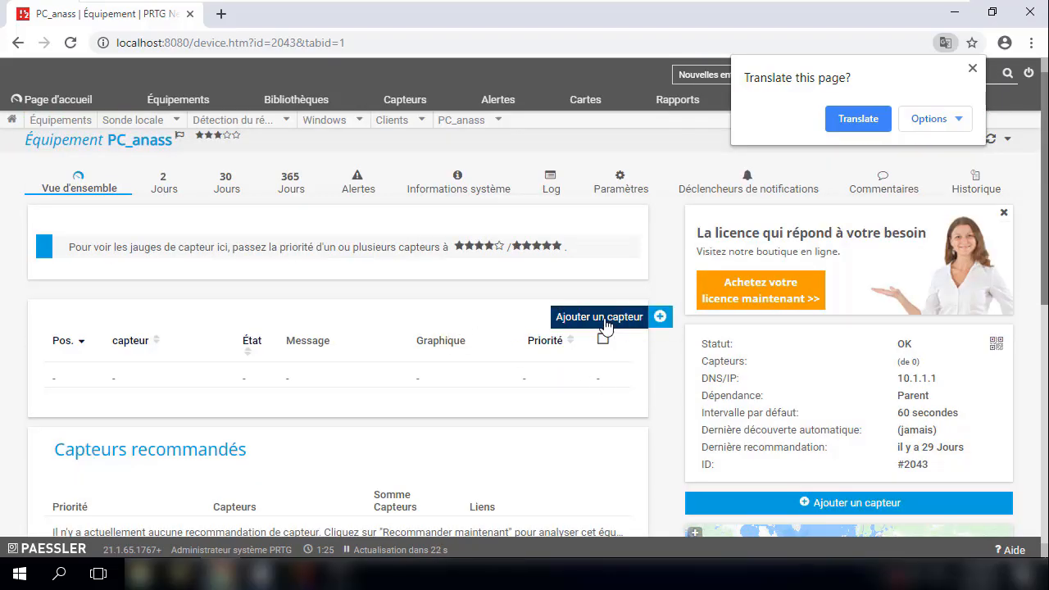
- Add a 'Capacité du disque WMI (plusieurs fois)' sensor, found by searching 'wmi', with defaults
left_click(604, 318)
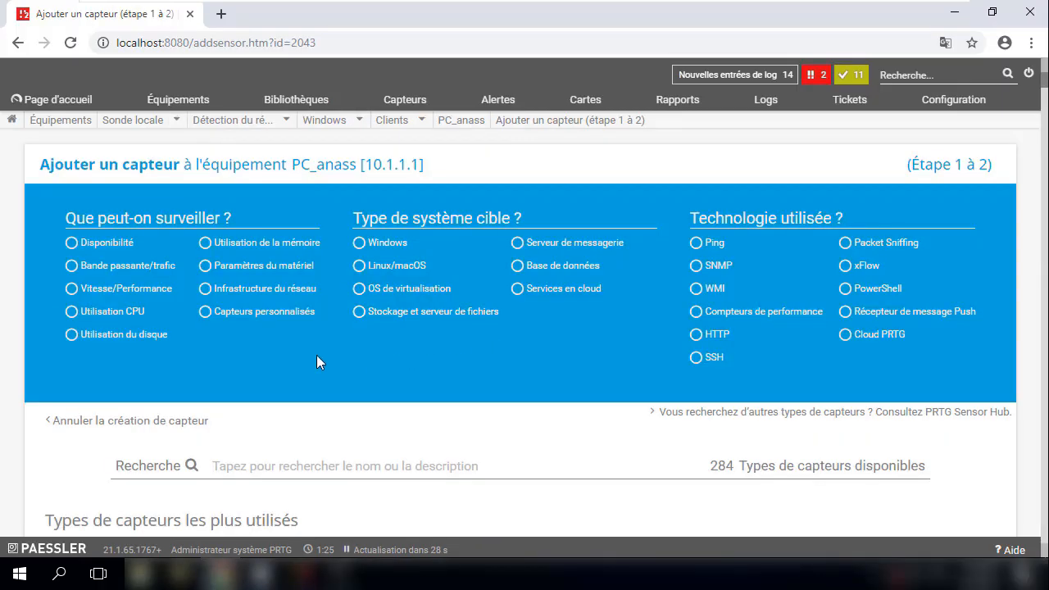
left_click(243, 456)
type("w")
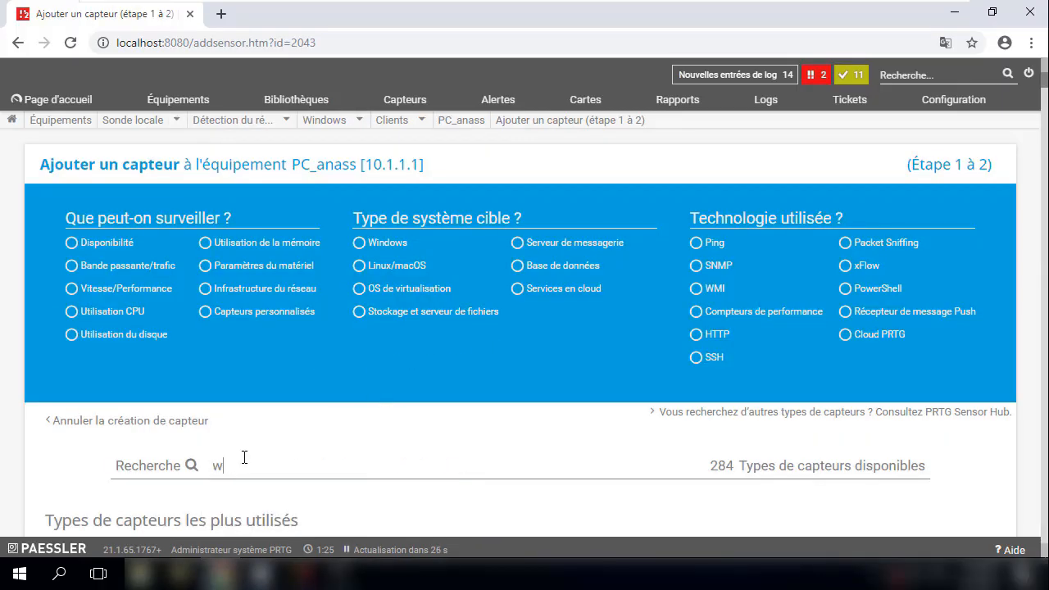
type("mi")
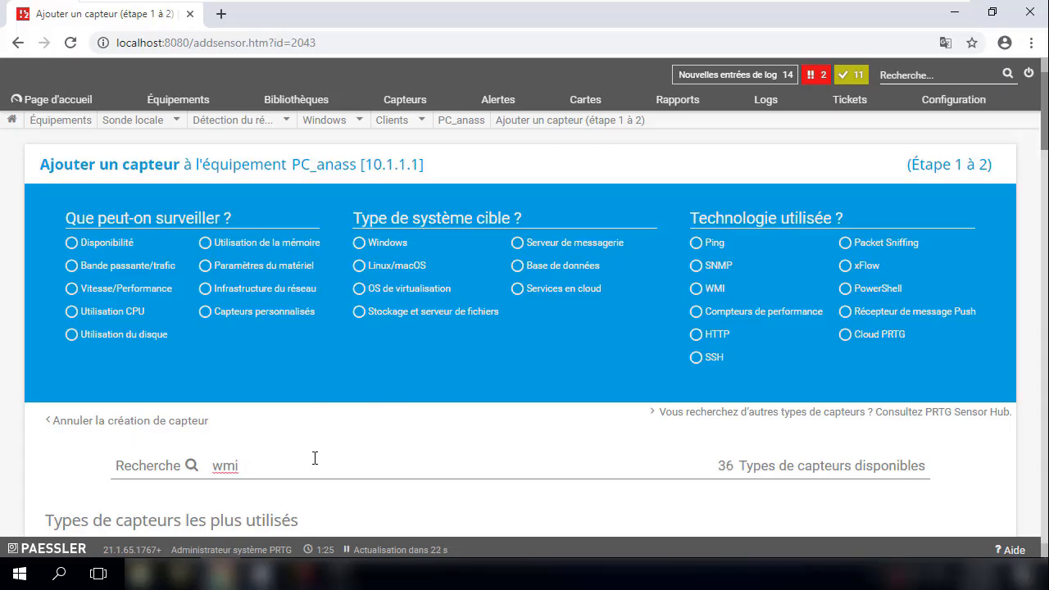
scroll(299, 446, "down", 3)
scroll(410, 385, "down", 2)
scroll(409, 379, "down", 1)
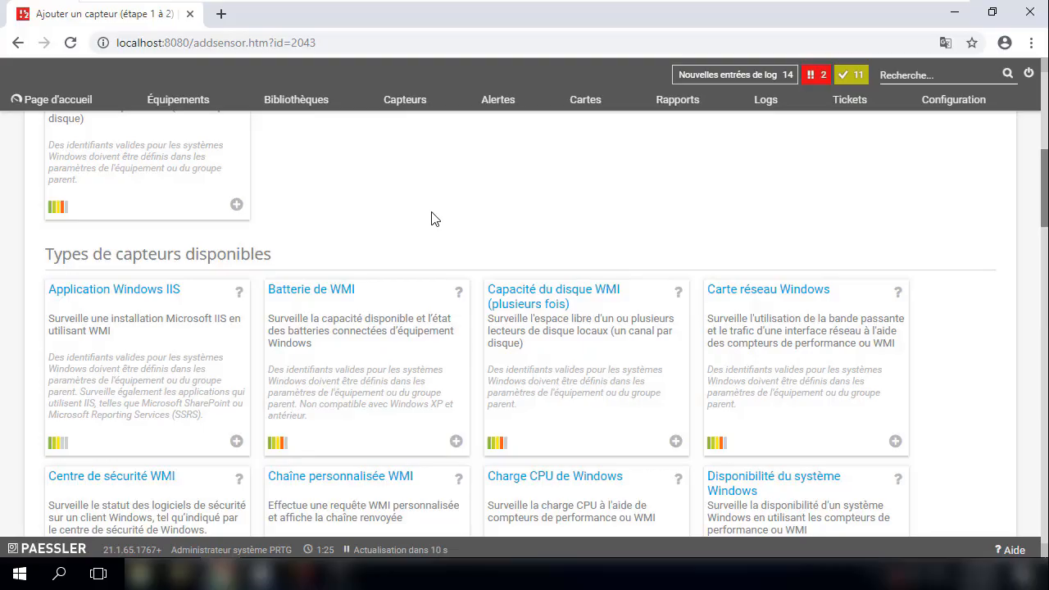
scroll(443, 247, "up", 2)
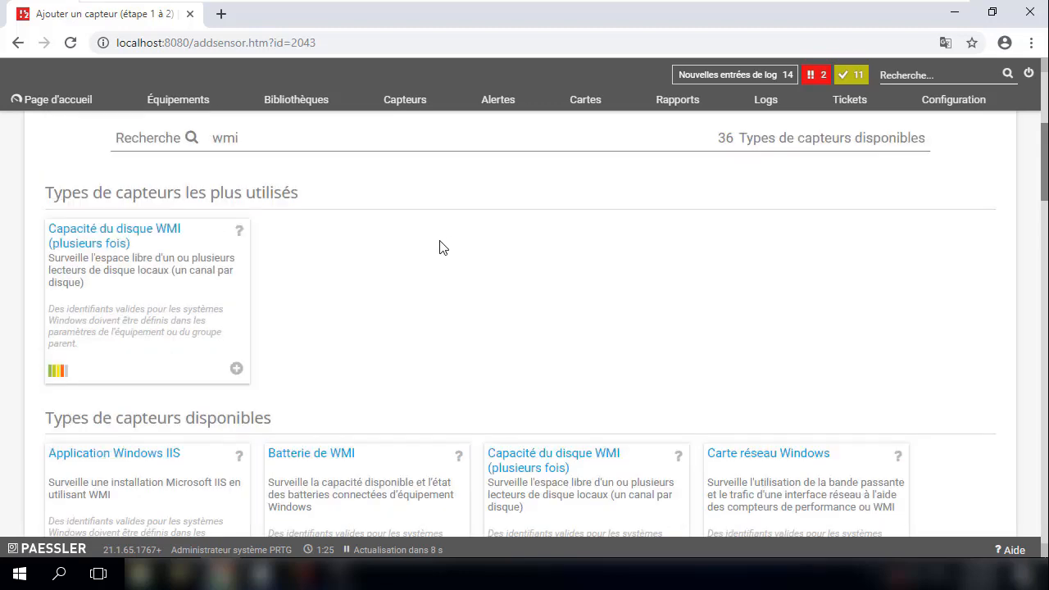
left_click(131, 236)
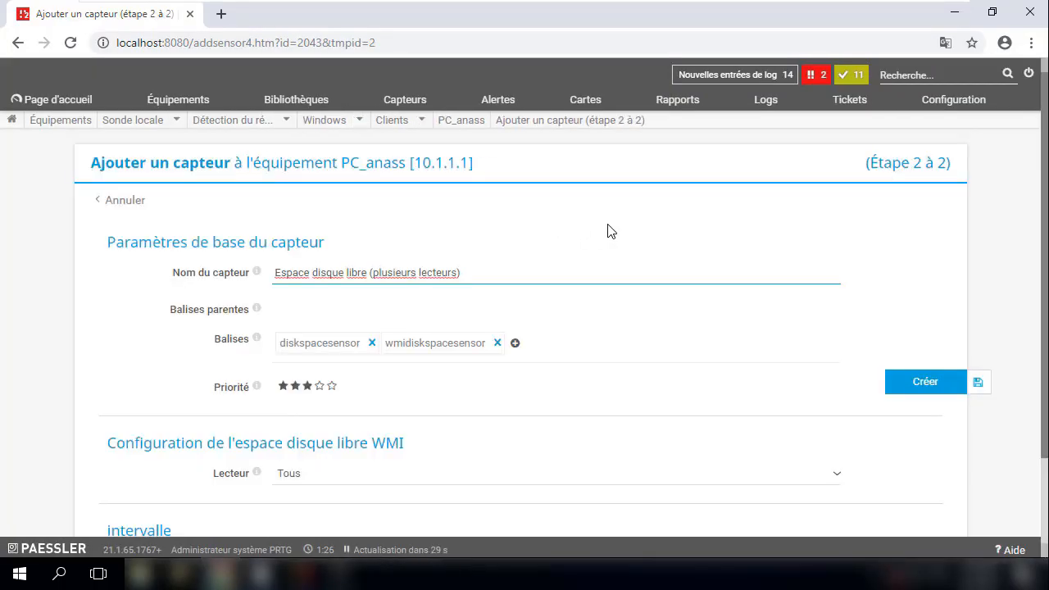
scroll(610, 230, "down", 1)
scroll(620, 232, "down", 1)
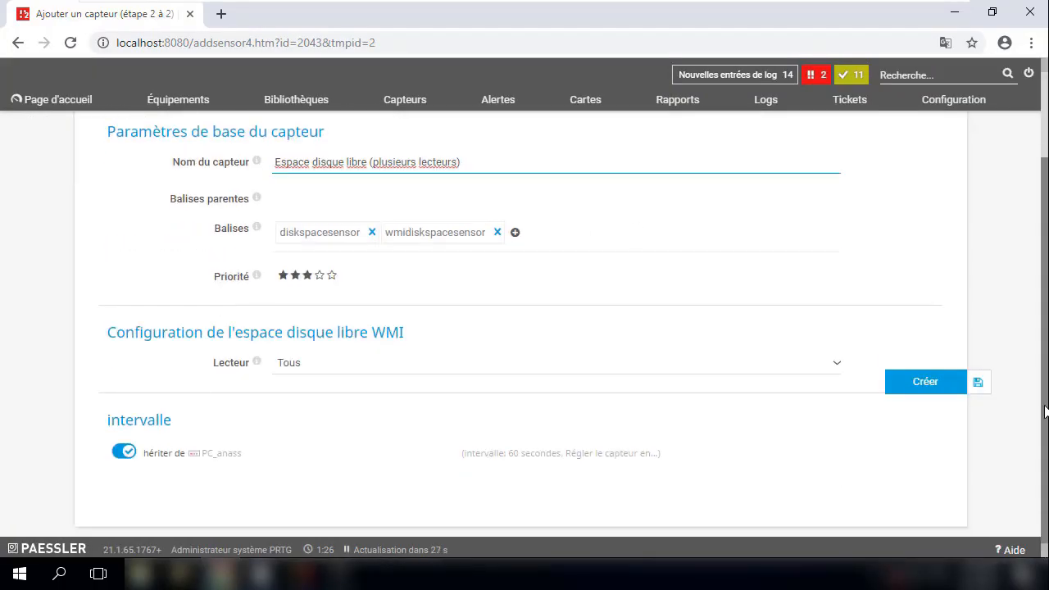
left_click(927, 389)
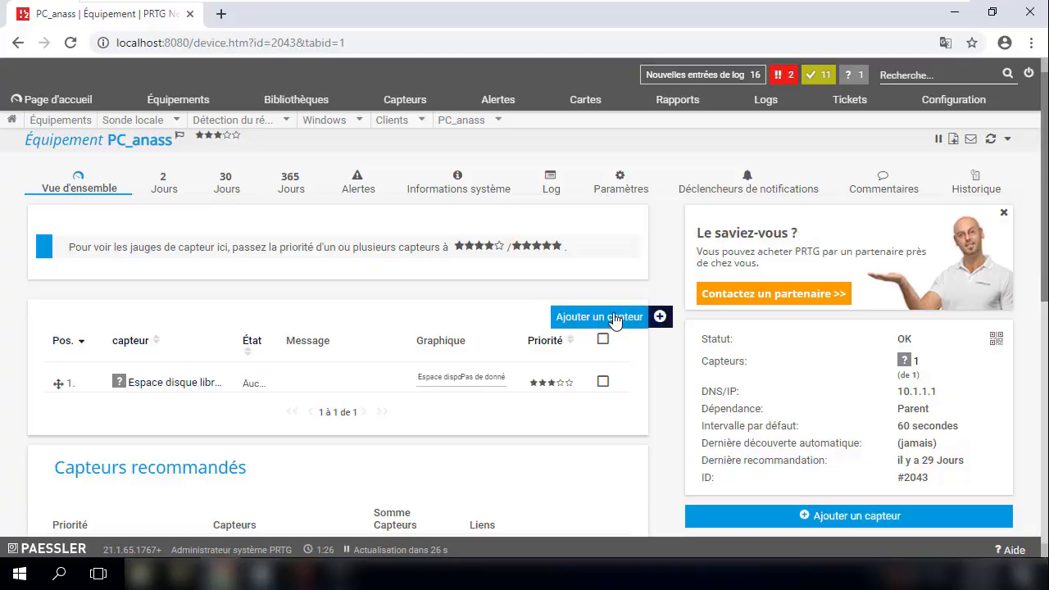
- Add a Ping sensor to PC_anass, keeping the default ping settings
left_click(599, 318)
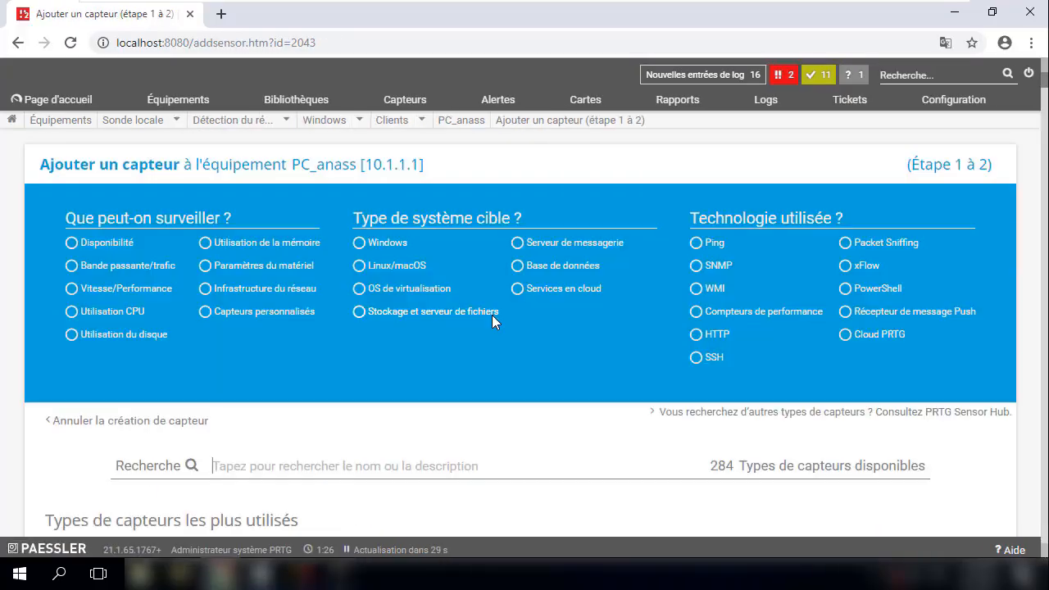
scroll(606, 340, "down", 1)
scroll(611, 344, "down", 1)
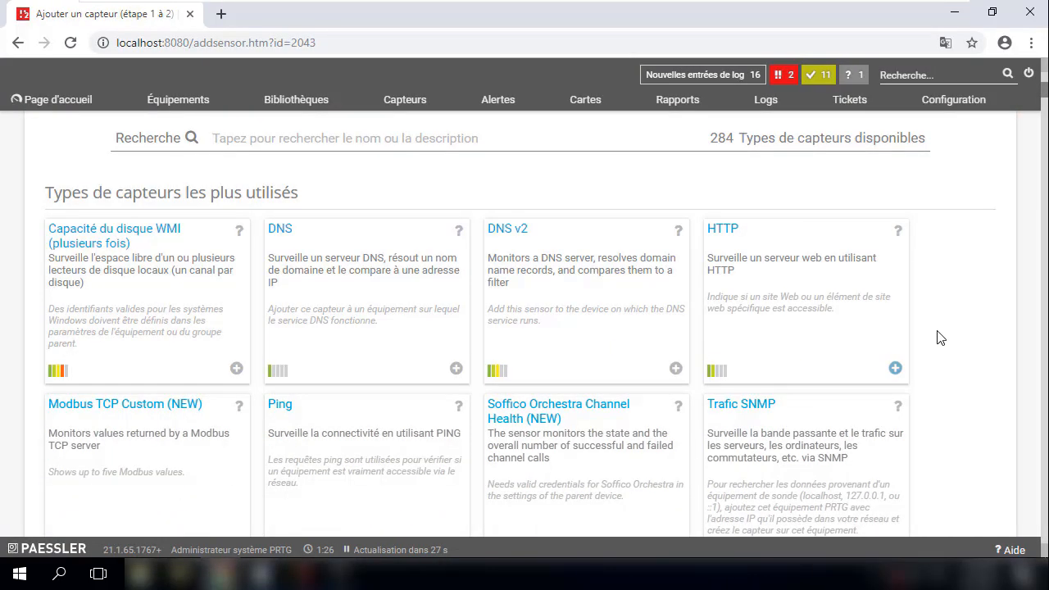
scroll(844, 295, "down", 2)
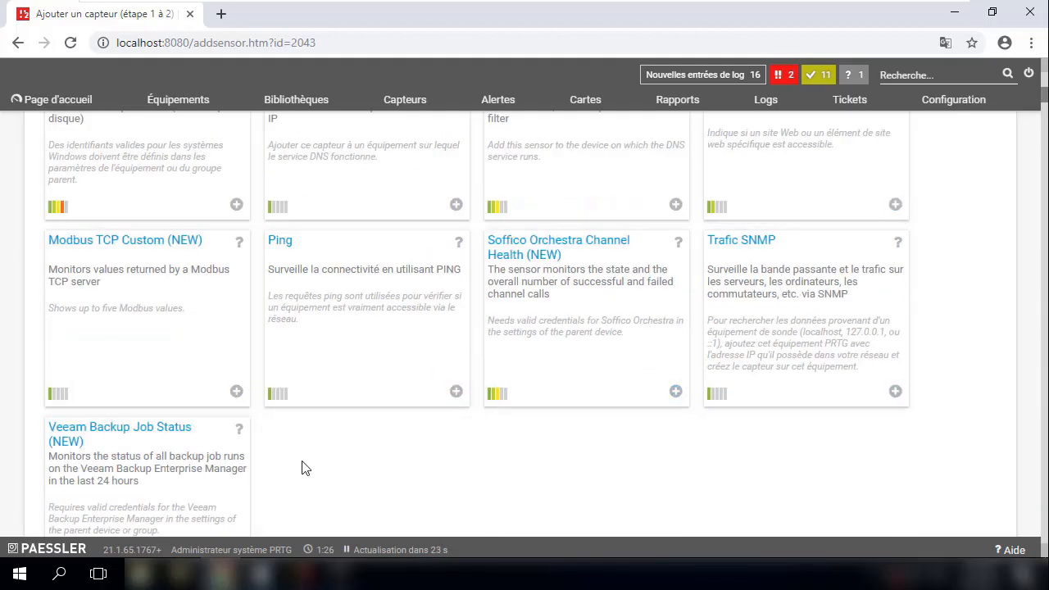
scroll(302, 468, "up", 2)
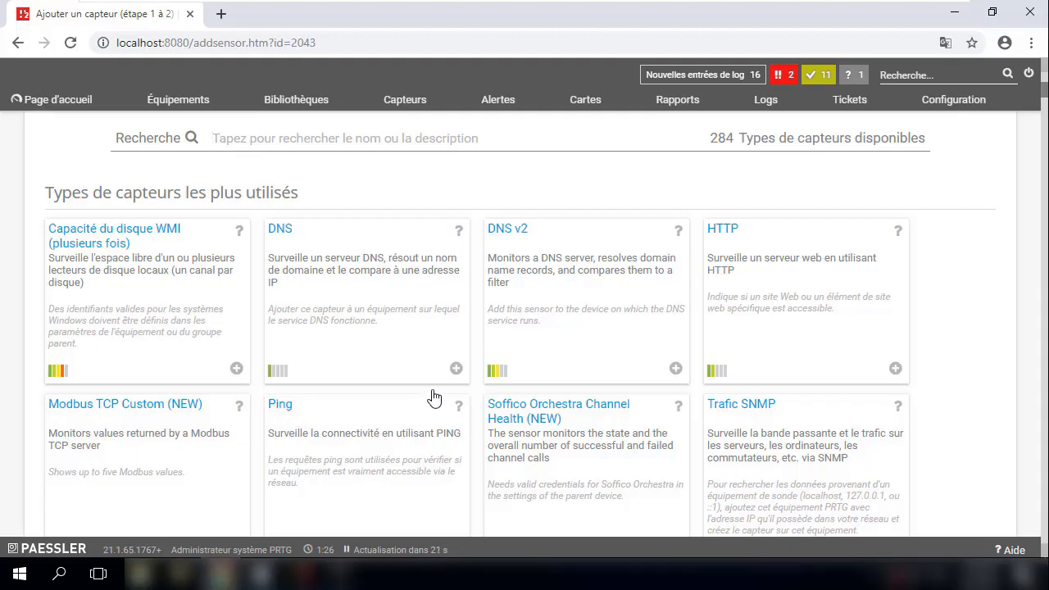
left_click(433, 398)
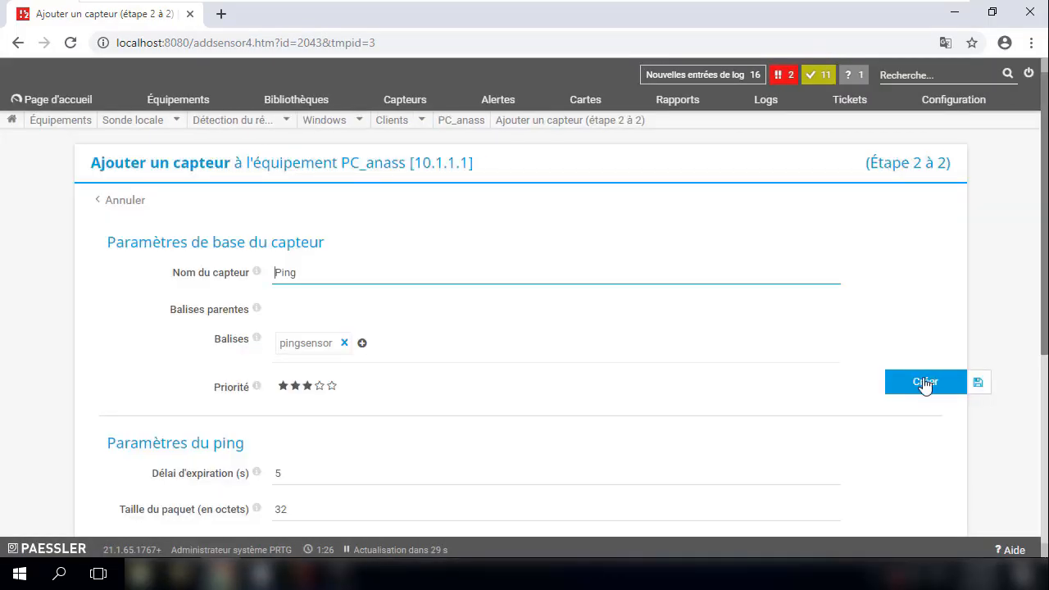
left_click(916, 388)
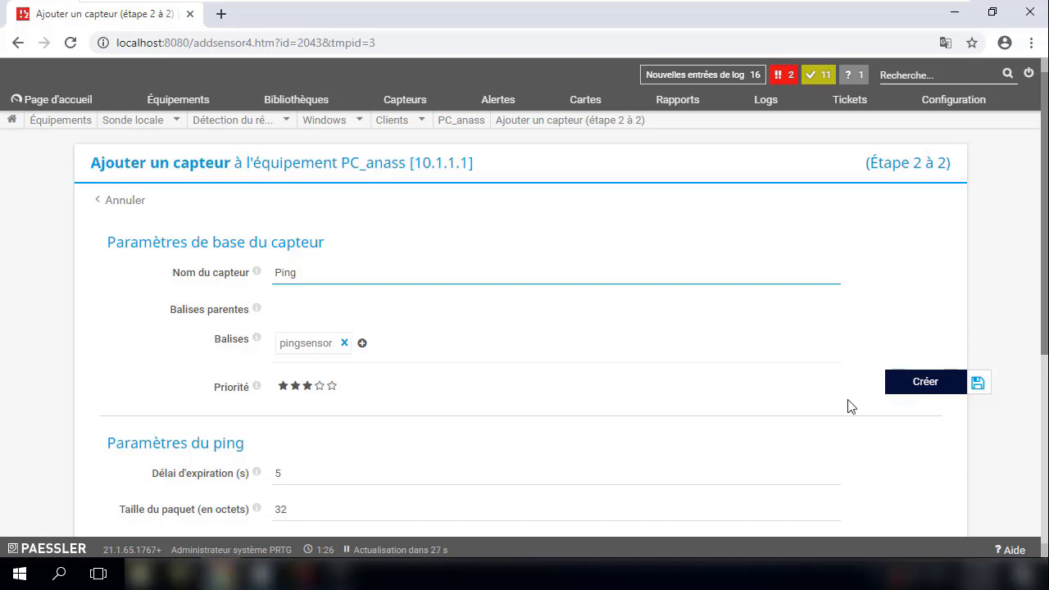
scroll(311, 459, "down", 2)
left_click(356, 447)
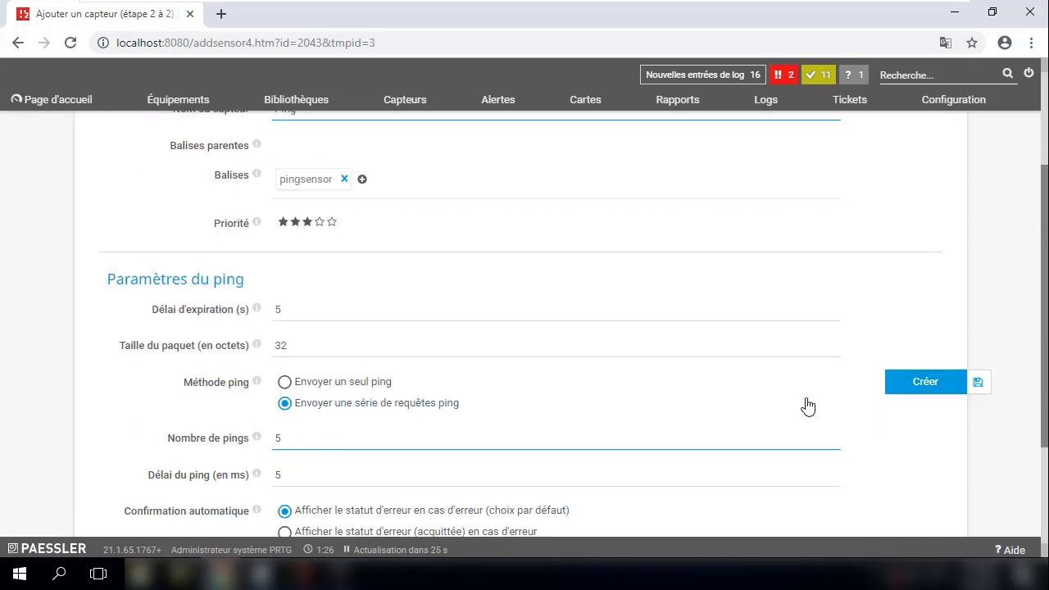
left_click(914, 381)
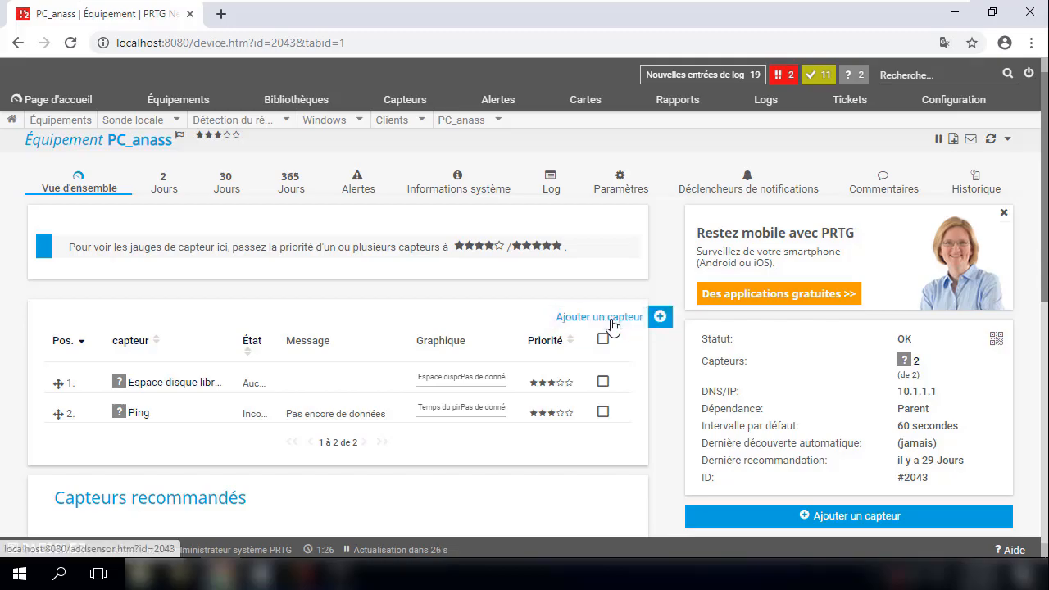
- Add a 'Charge CPU de Windows' sensor, chosen under the WMI technology filter
left_click(610, 320)
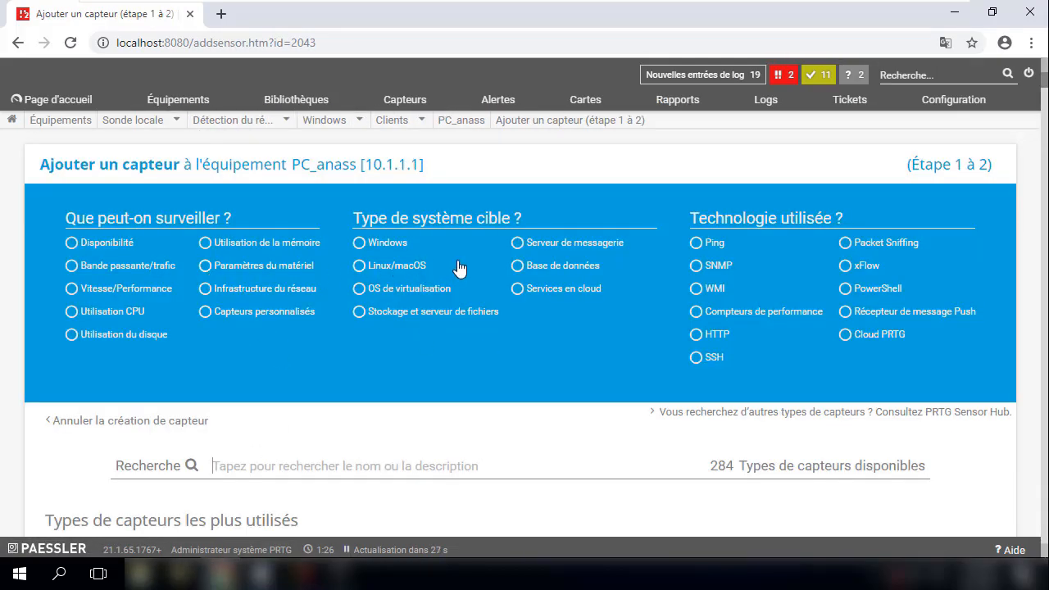
left_click(703, 285)
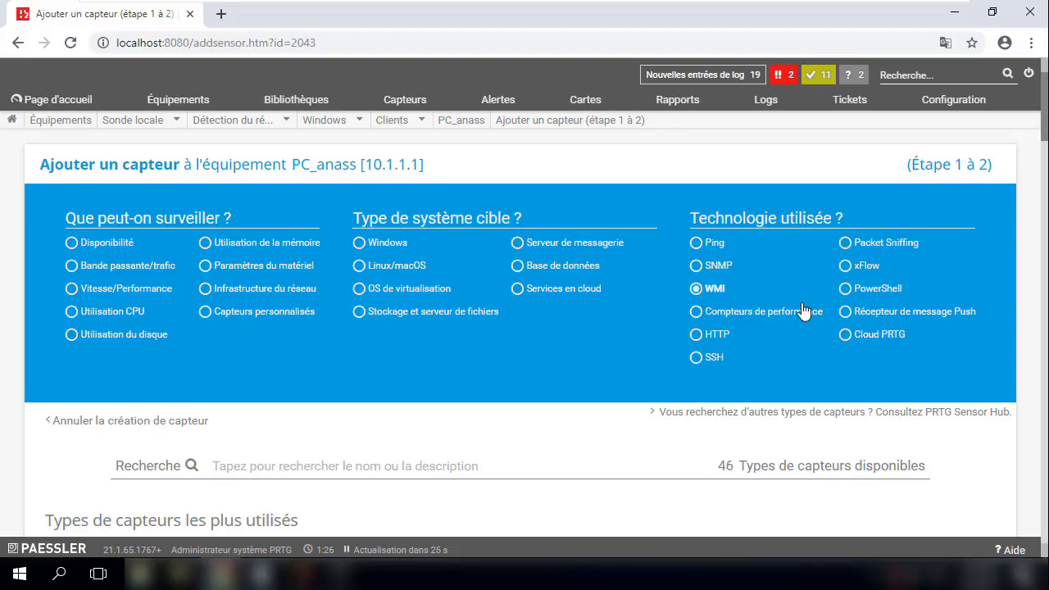
scroll(407, 362, "down", 8)
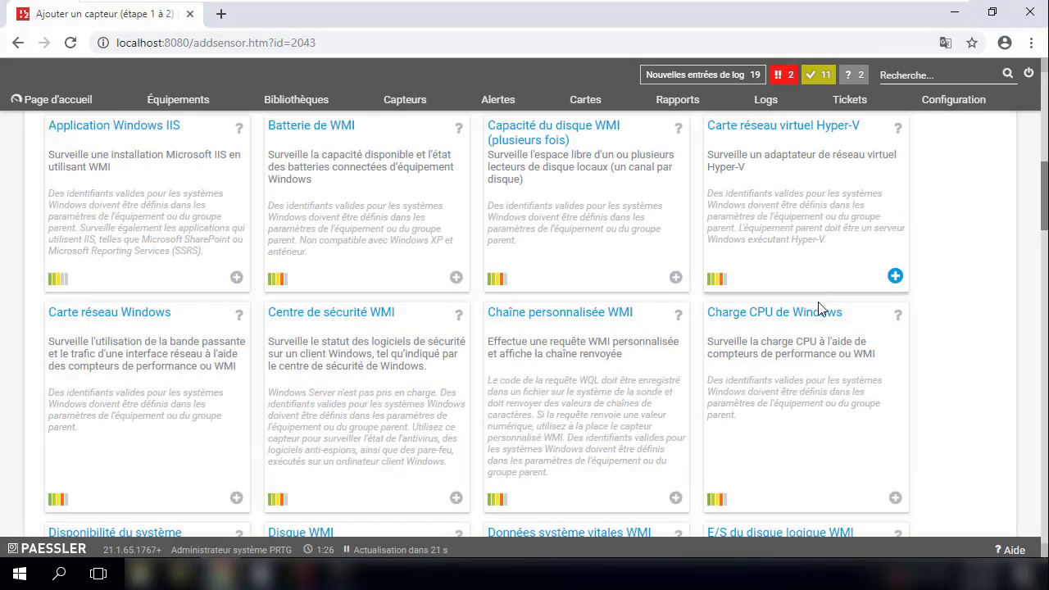
left_click(792, 324)
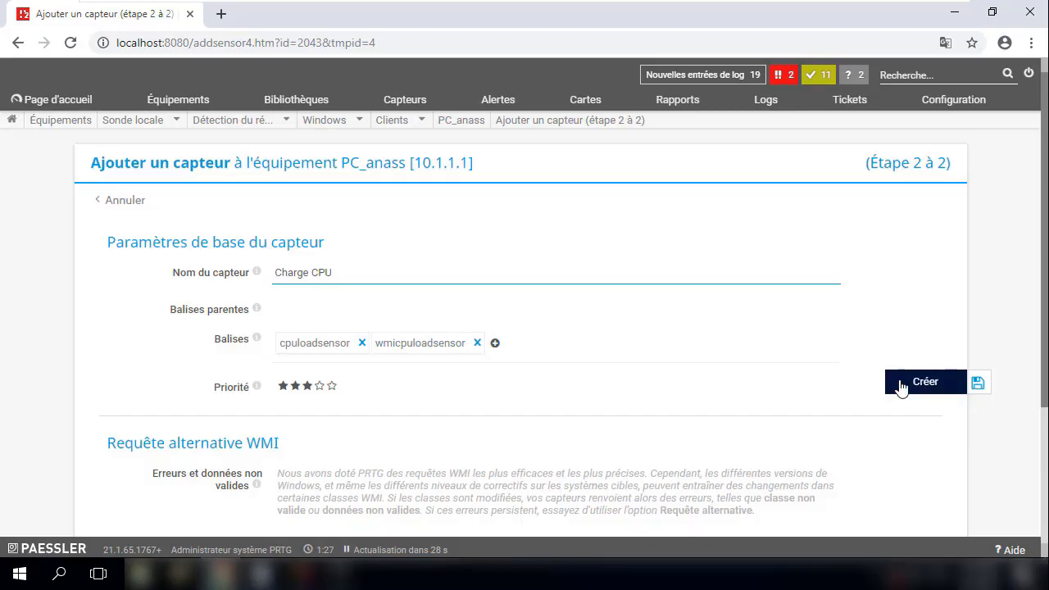
left_click(902, 382)
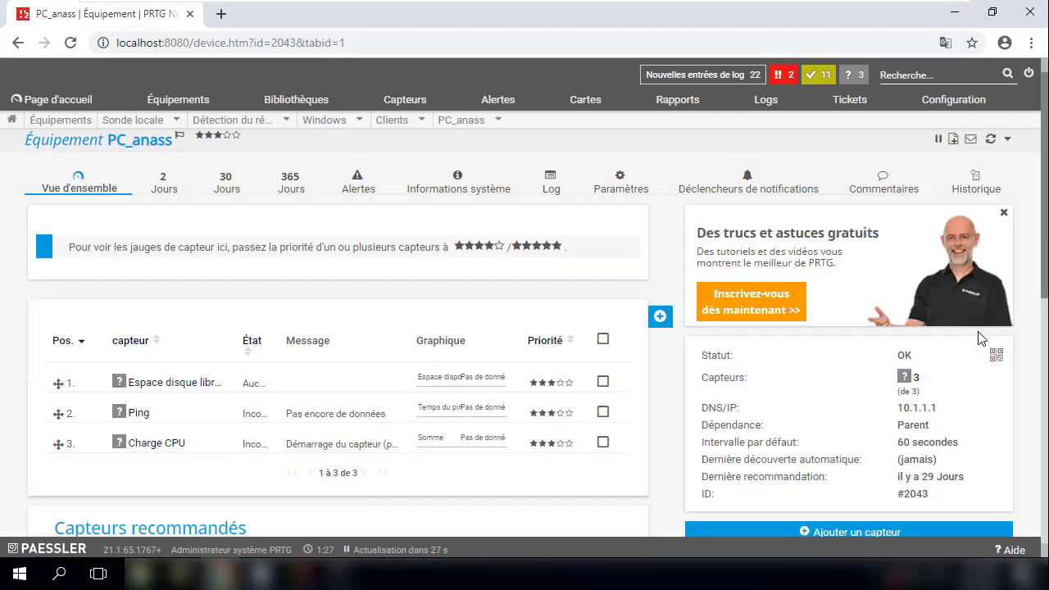
- Add a 'Disponibilité du système Windows' sensor from the WMI sensor types to PC_anass with default settings
scroll(981, 338, "down", 1)
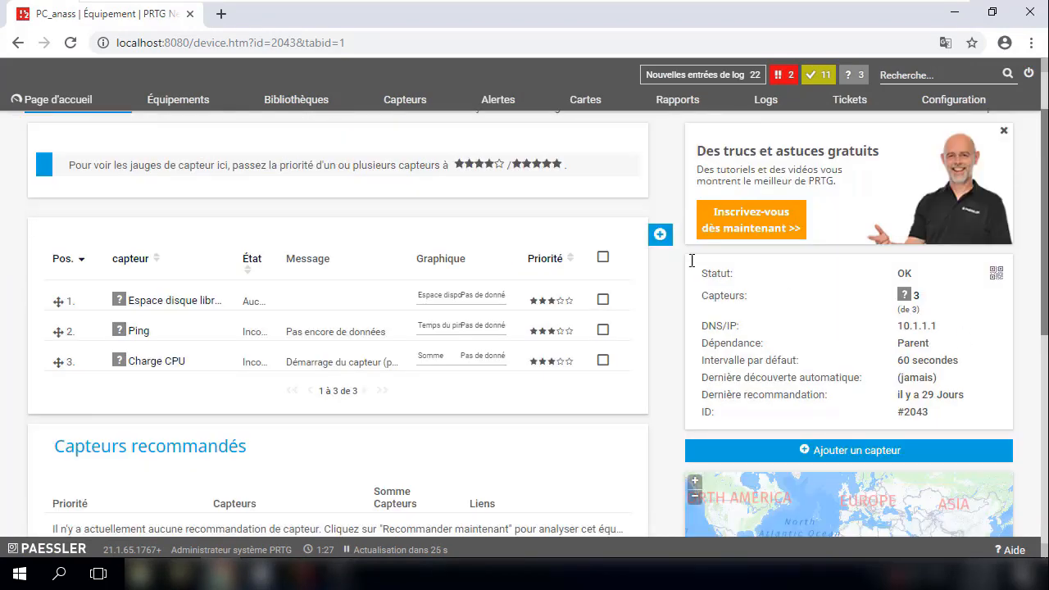
left_click(656, 231)
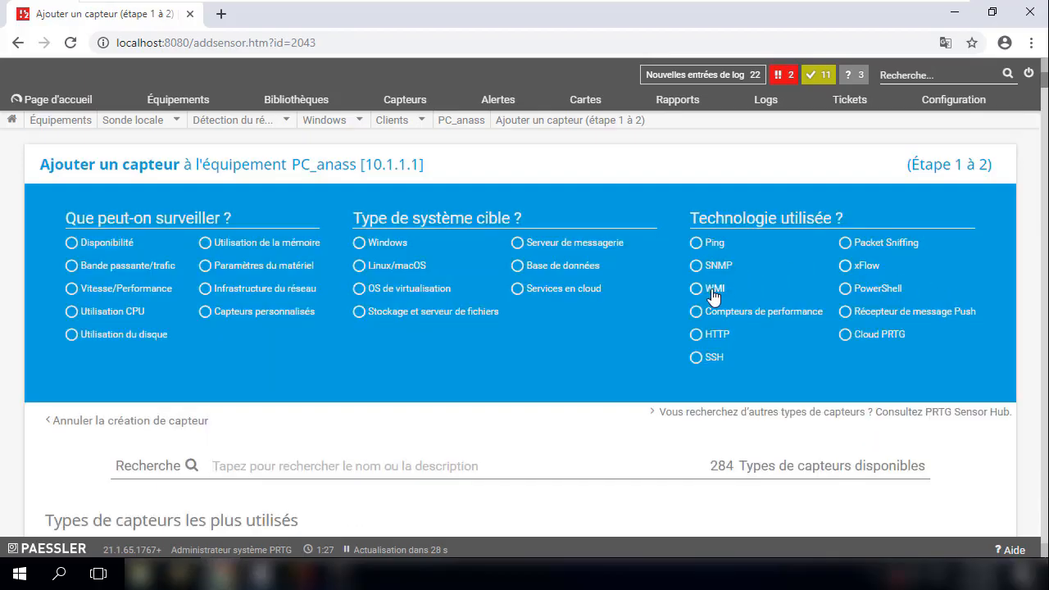
left_click(711, 290)
scroll(927, 374, "down", 4)
scroll(929, 384, "down", 7)
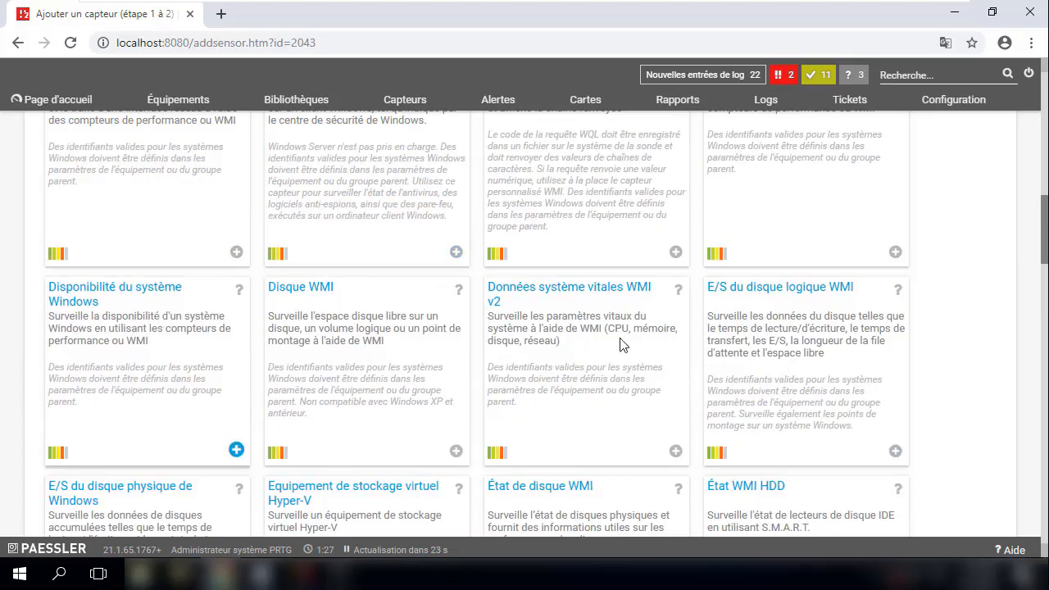
scroll(867, 349, "down", 4)
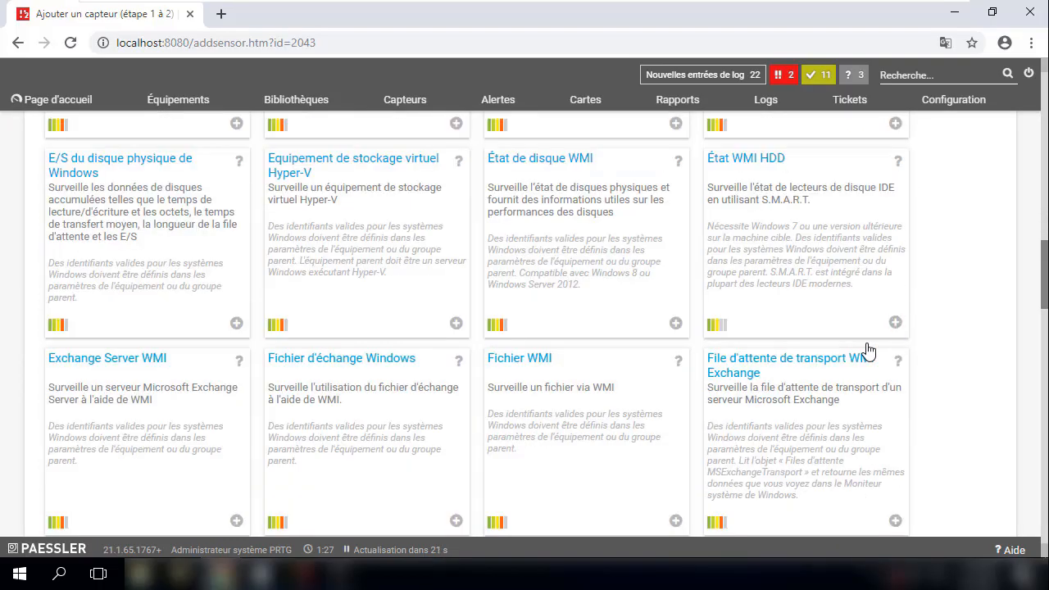
scroll(869, 351, "down", 2)
scroll(869, 351, "down", 2)
scroll(869, 351, "down", 2)
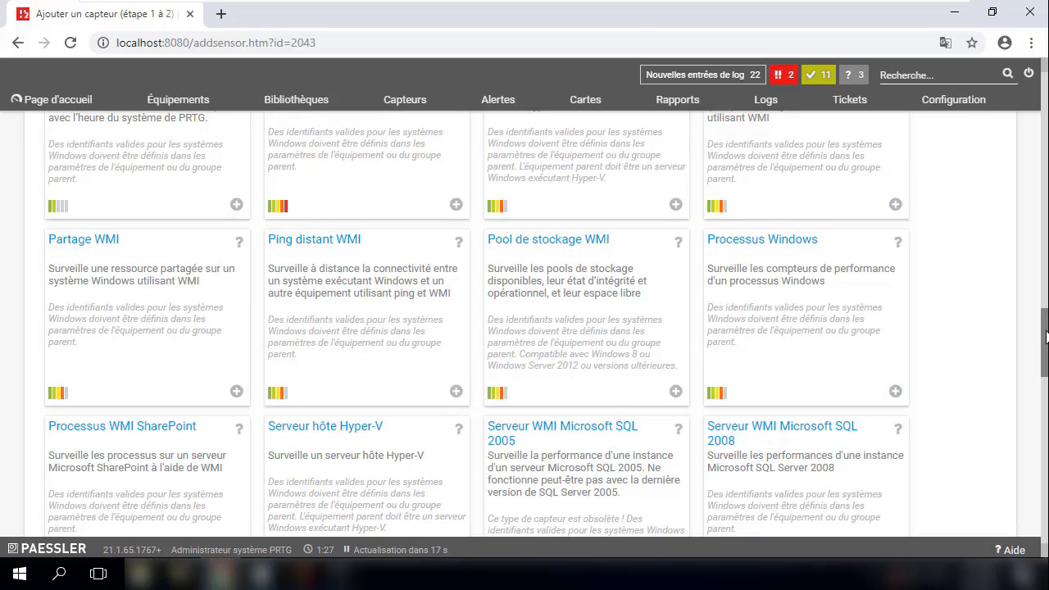
left_click_drag(1045, 337, 1045, 414)
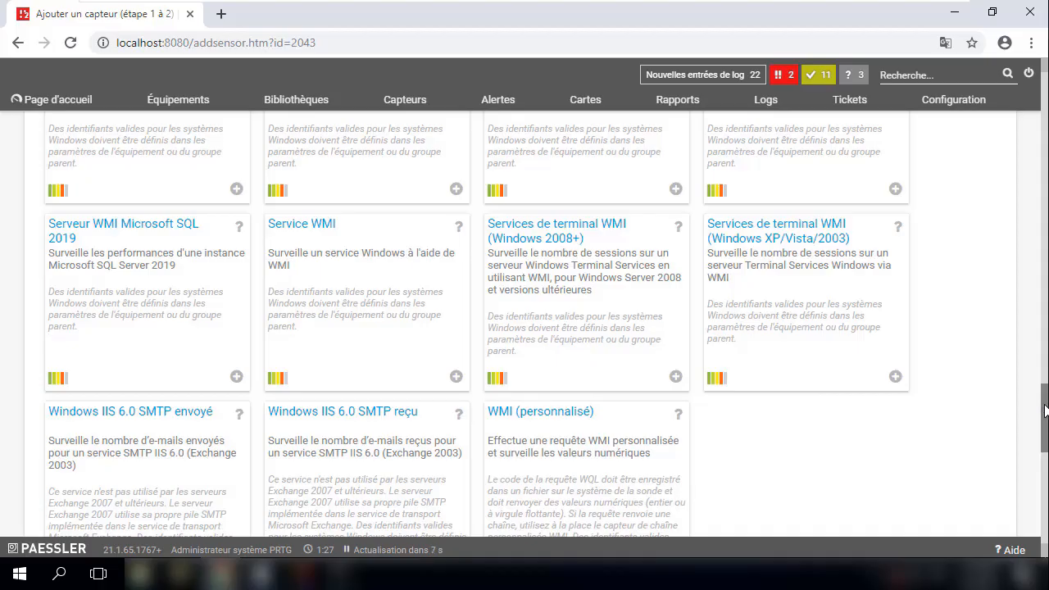
left_click_drag(1046, 410, 1047, 230)
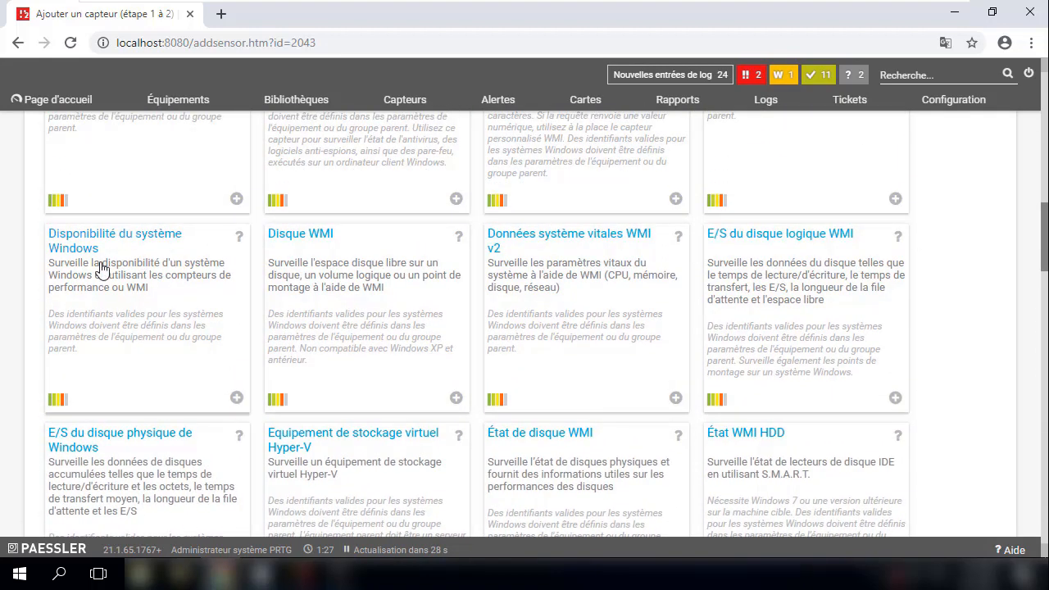
left_click(74, 243)
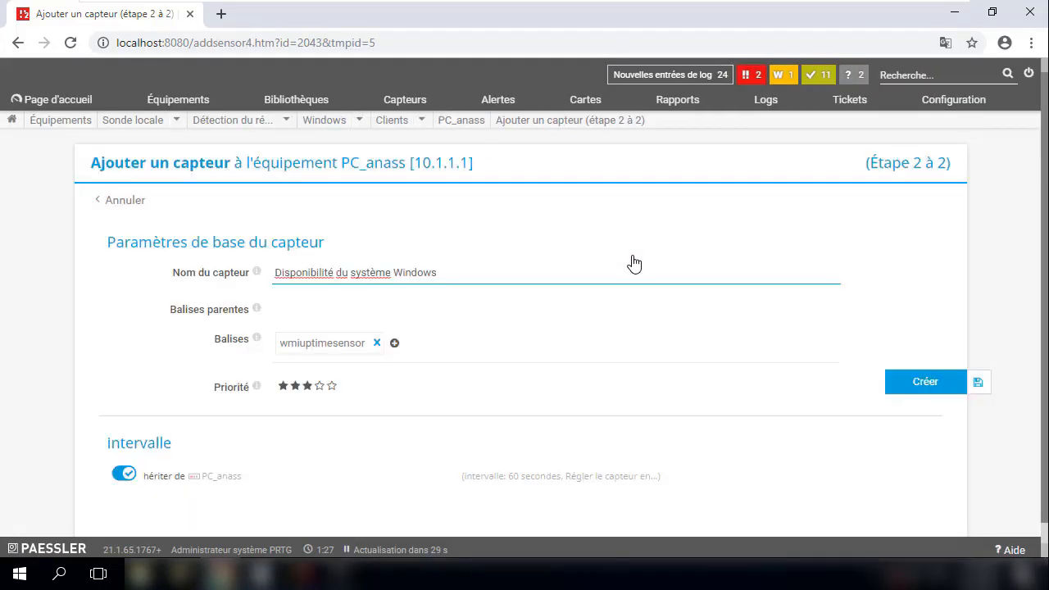
left_click(901, 380)
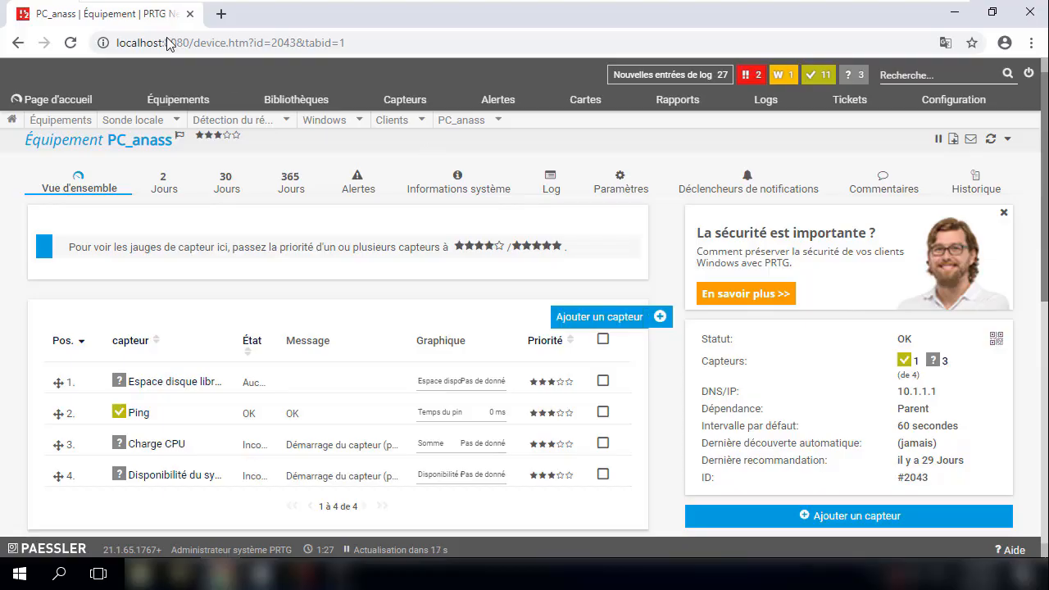
- Reload the PC_anass device page to refresh sensor states, then bring Computer Management forward
left_click(74, 43)
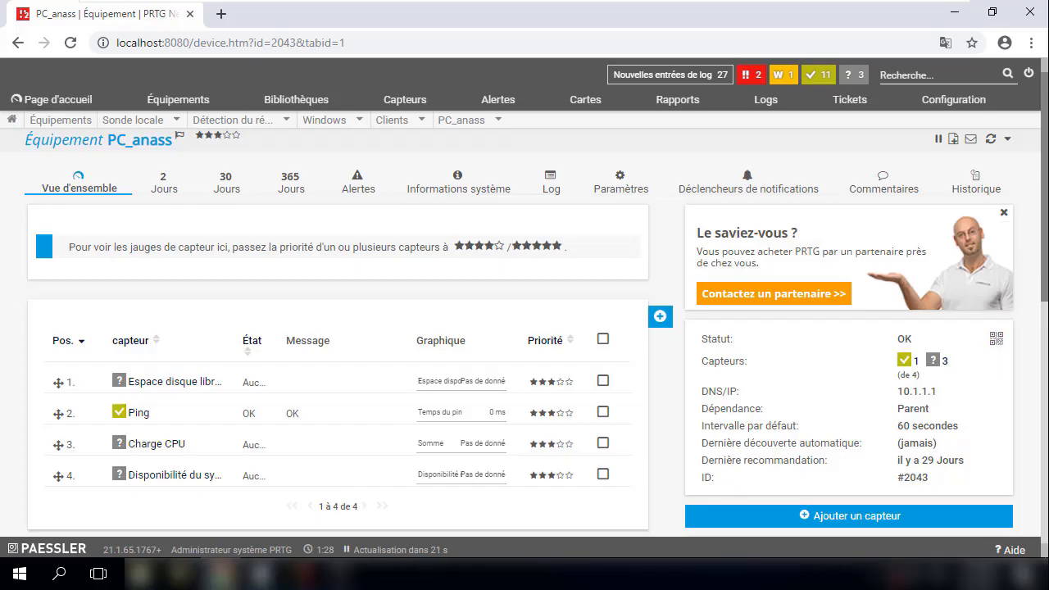
scroll(28, 516, "down", 1)
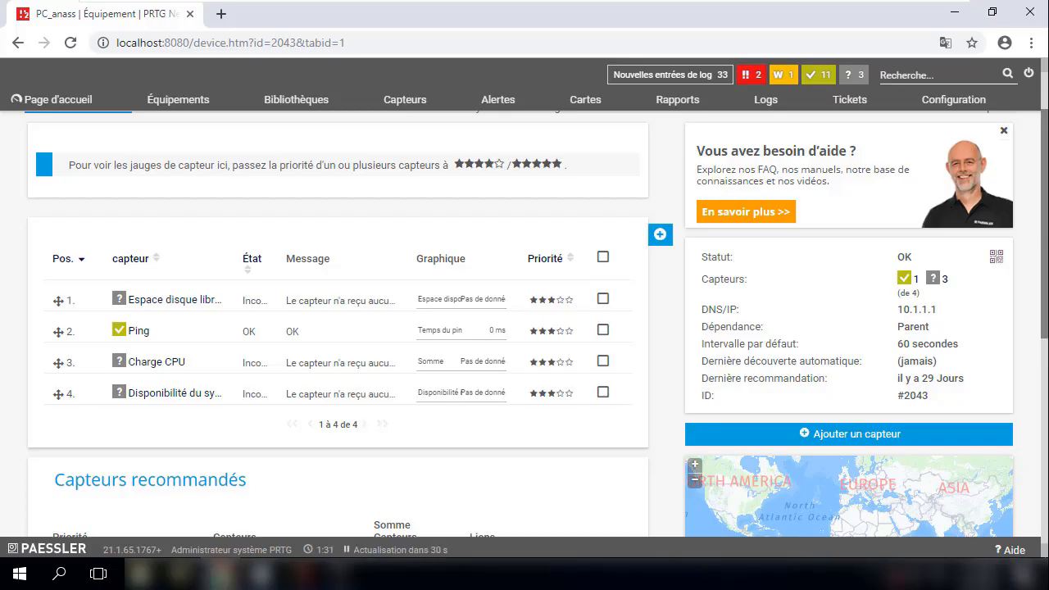
left_click_drag(866, 71, 438, 24)
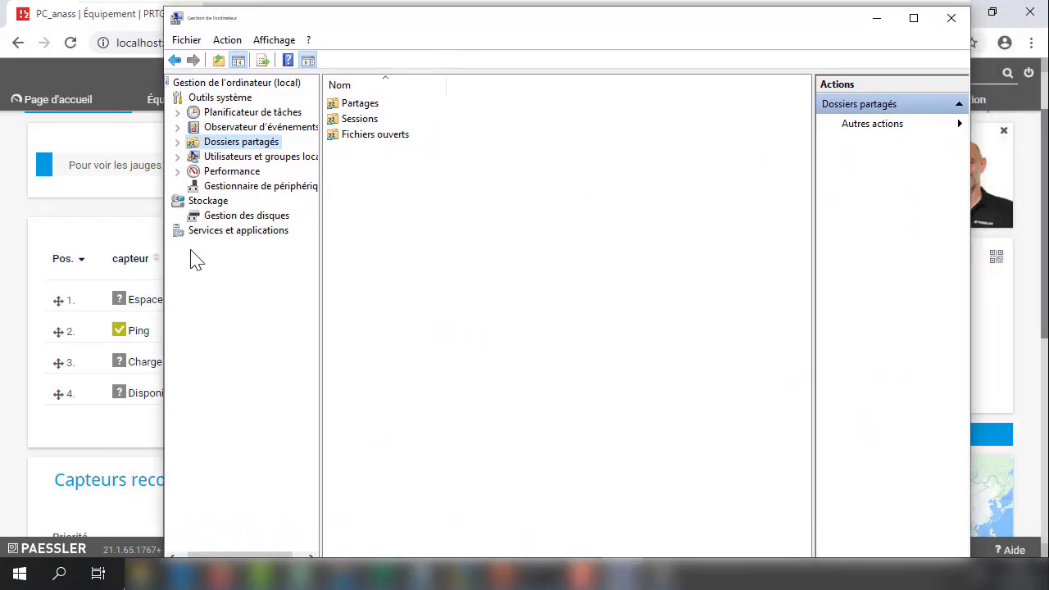
- Open Contrôle WMI under Services et applications, then bring the administrator command prompt forward
left_click(223, 239)
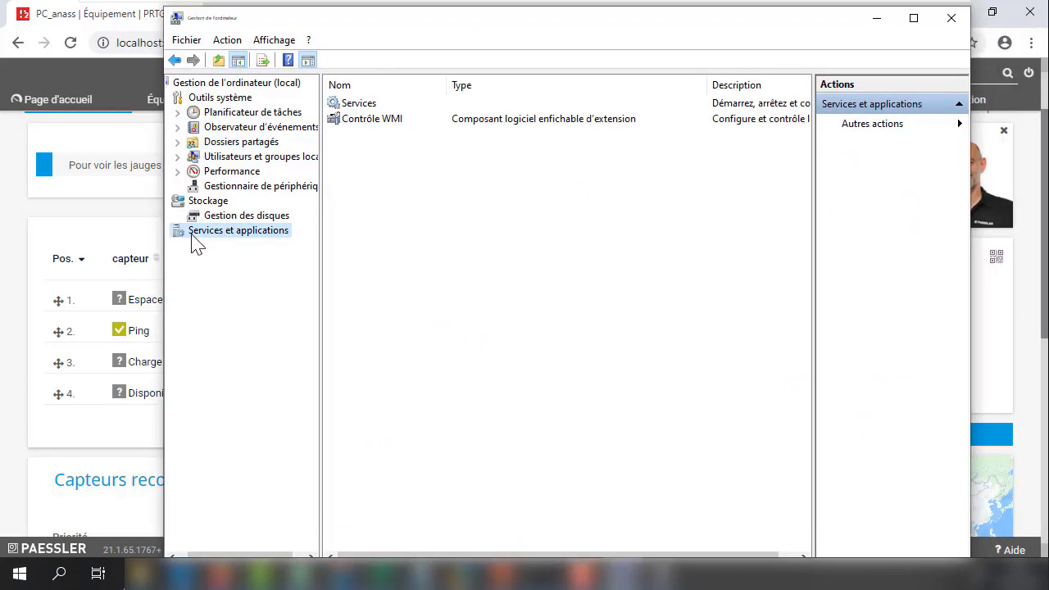
left_click(356, 121)
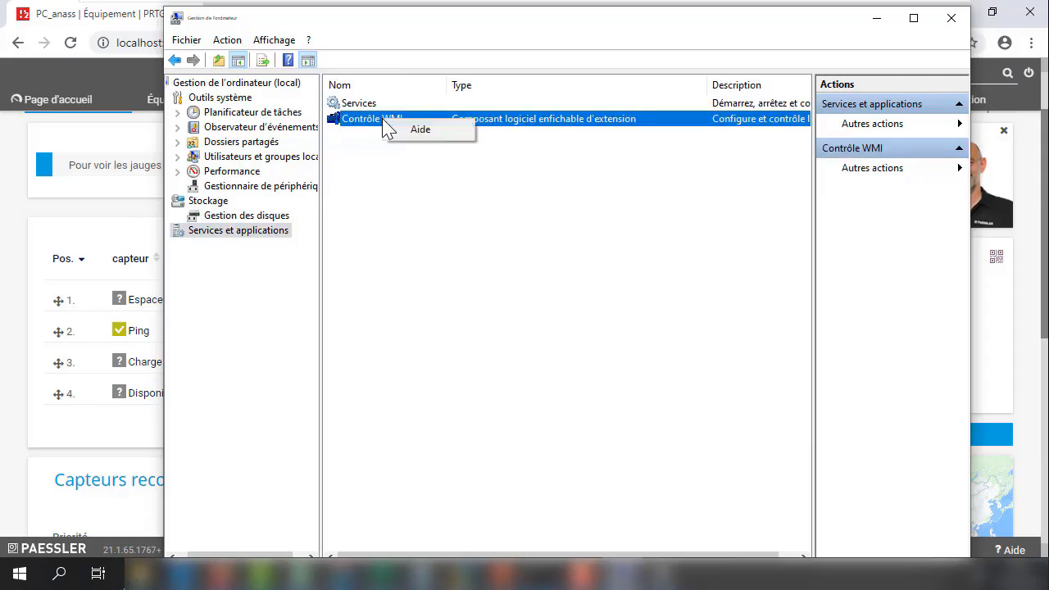
double_click(344, 124)
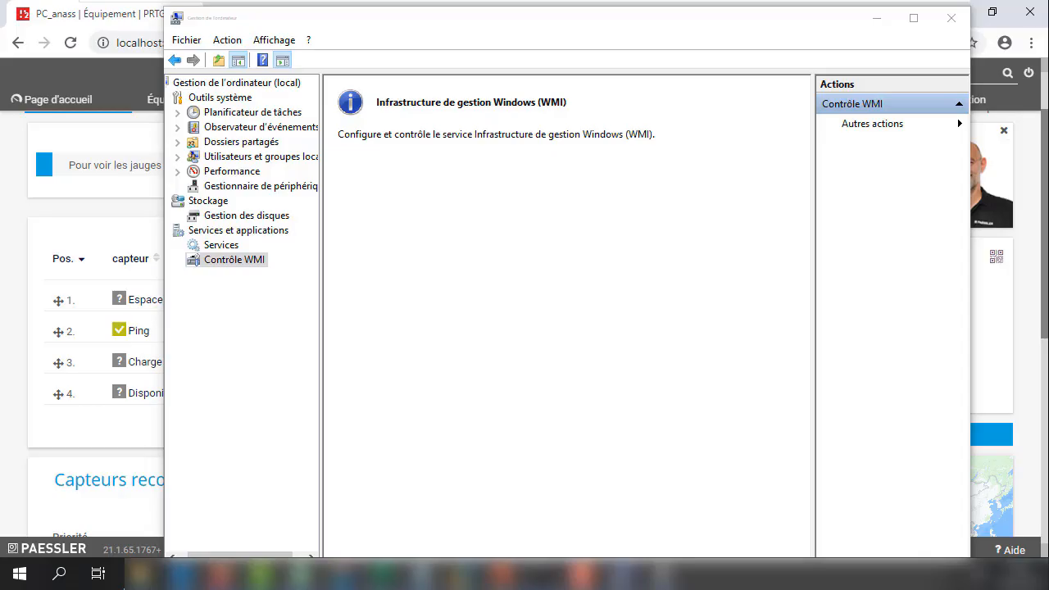
left_click_drag(1048, 18, 652, 88)
- Start the WMI service with 'net start winmgmt' in the command prompt
left_click(602, 211)
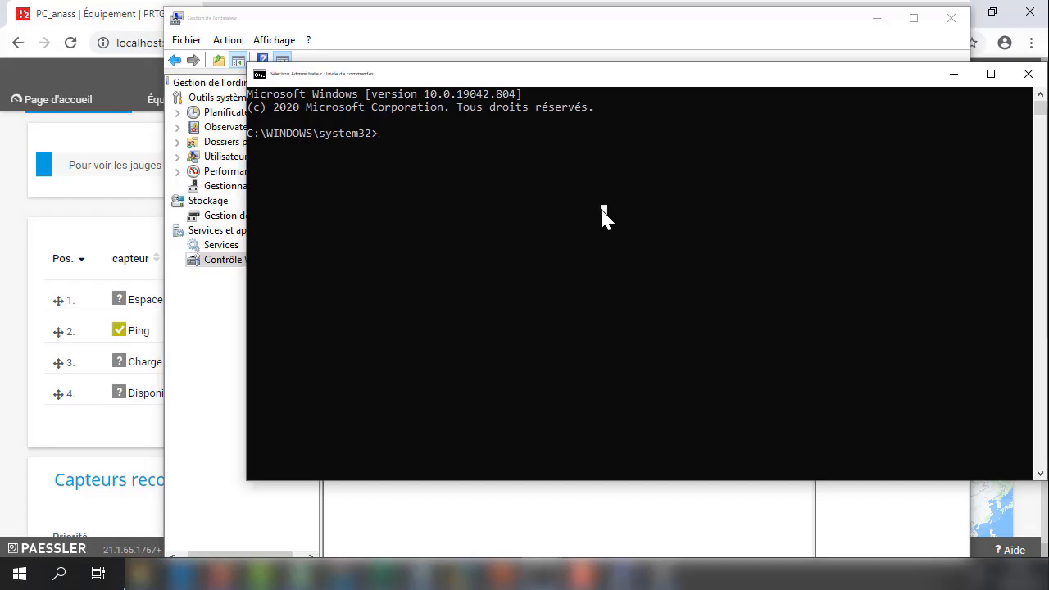
key("Escape")
type("net start winm")
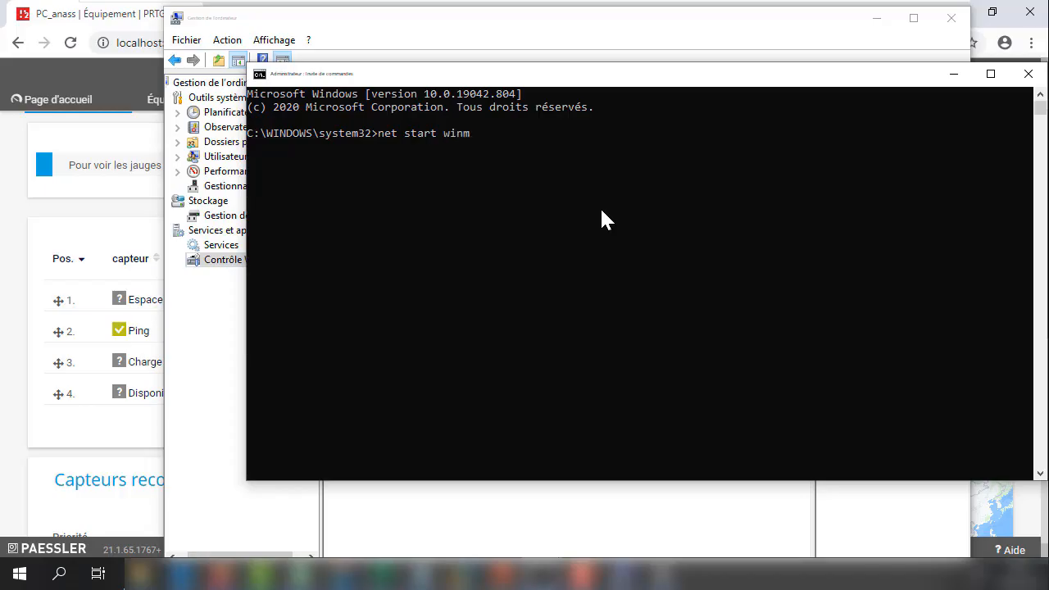
type("gmt")
key("Return")
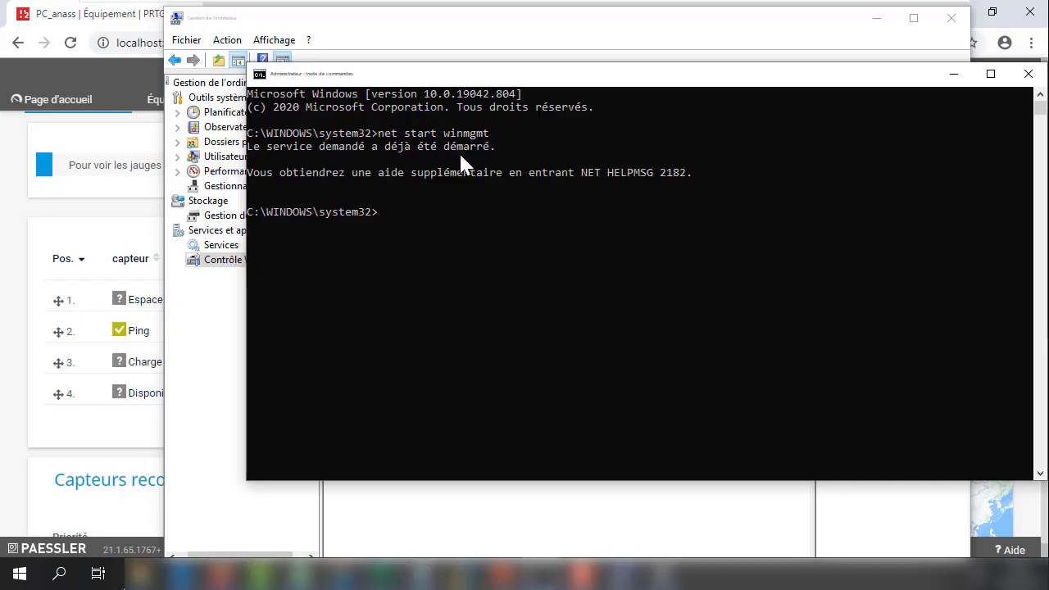
- Recall the previous command and edit it into 'net stop winmgmt'
left_click_drag(581, 77, 447, 80)
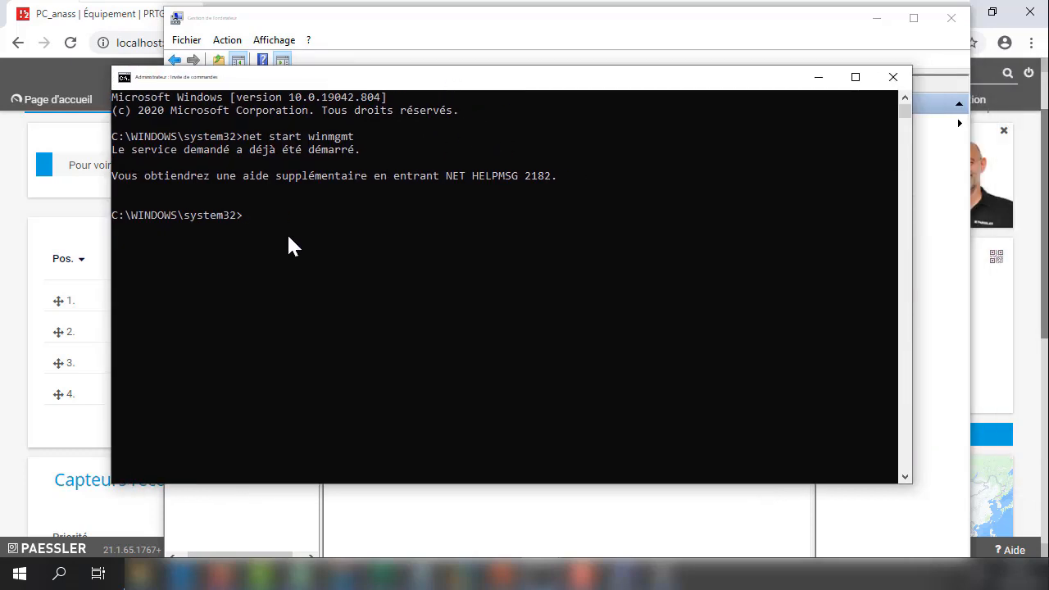
key("Up")
key("Left")
key("Left")
key("Left")
key("Left")
key("Left")
key("Left")
key("Left")
key("Left")
key("BackSpace")
key("BackSpace")
key("BackSpace")
key("BackSpace")
type("top")
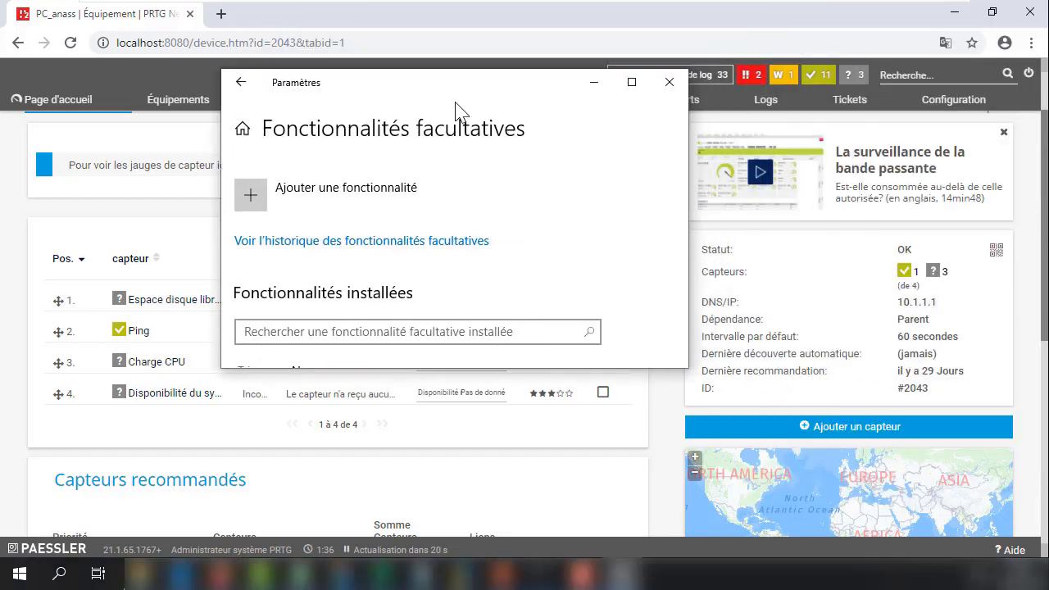
- Search optional features for 'snmp' and install Protocole SNMP (Simple Network Management Protocol)
left_click(624, 91)
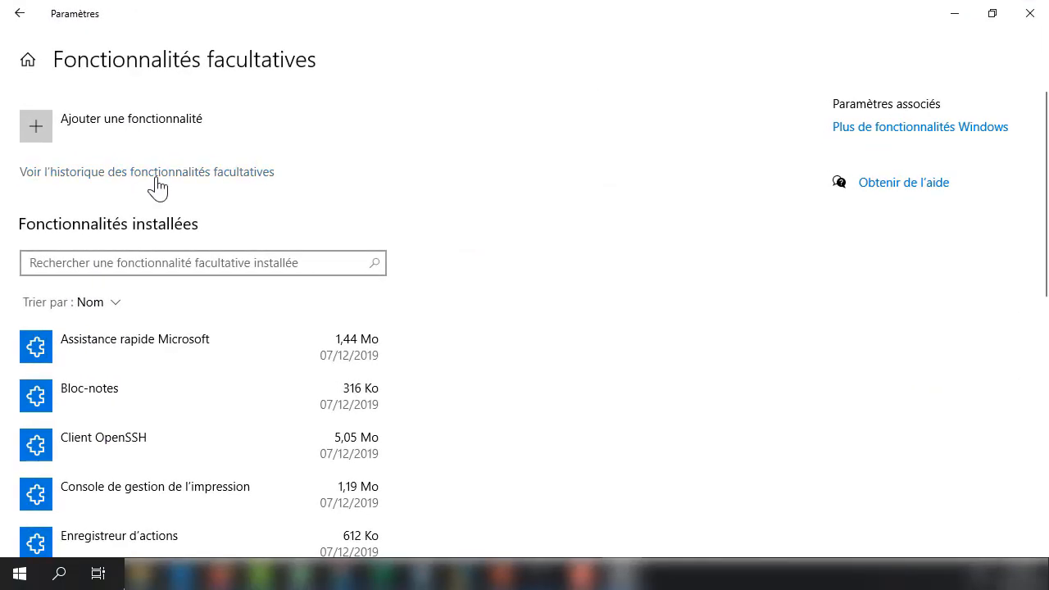
left_click(155, 131)
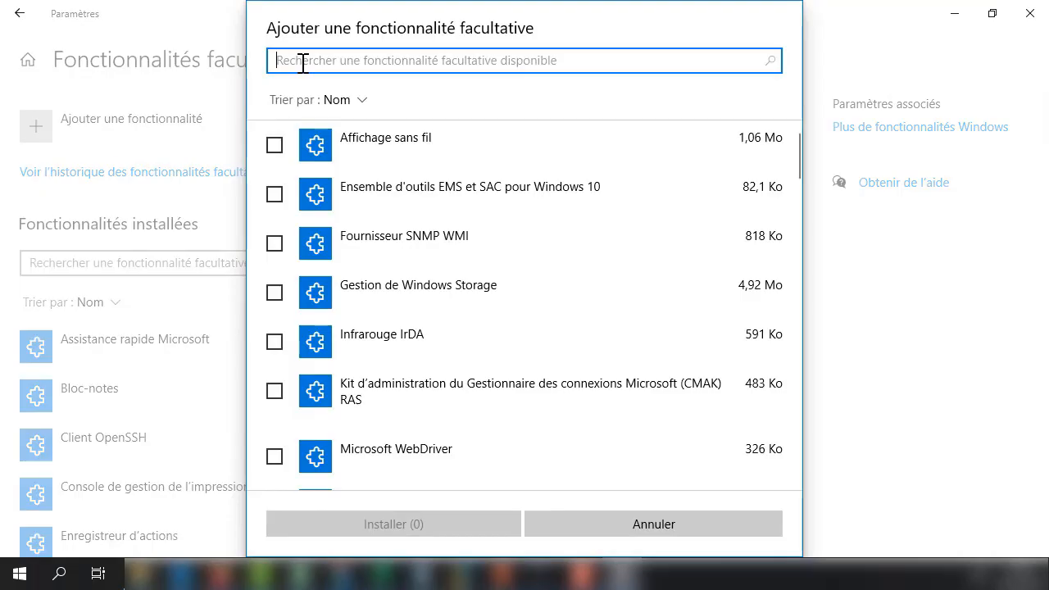
type("snmp")
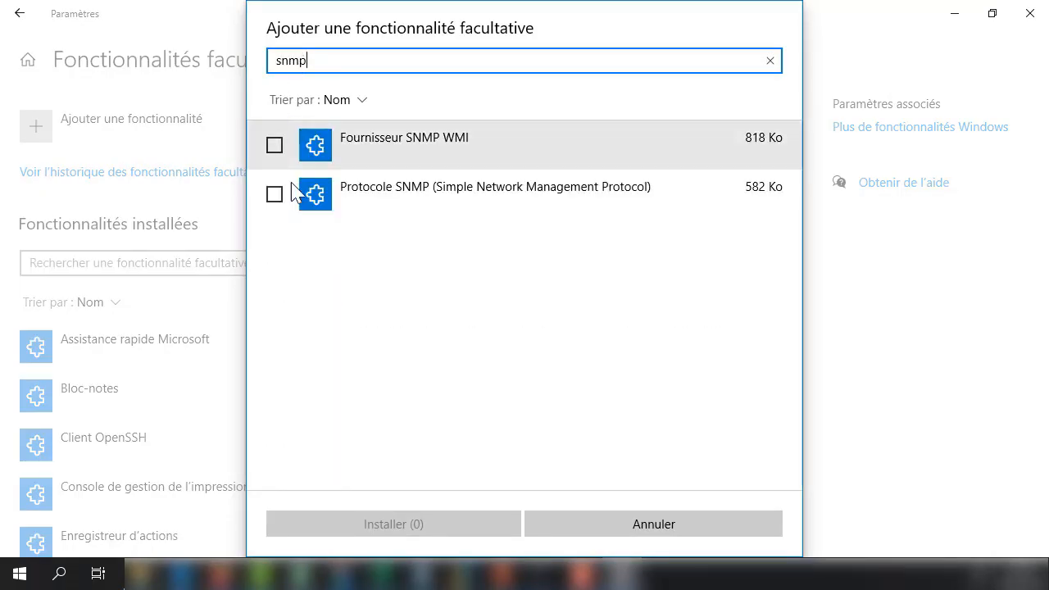
left_click(275, 196)
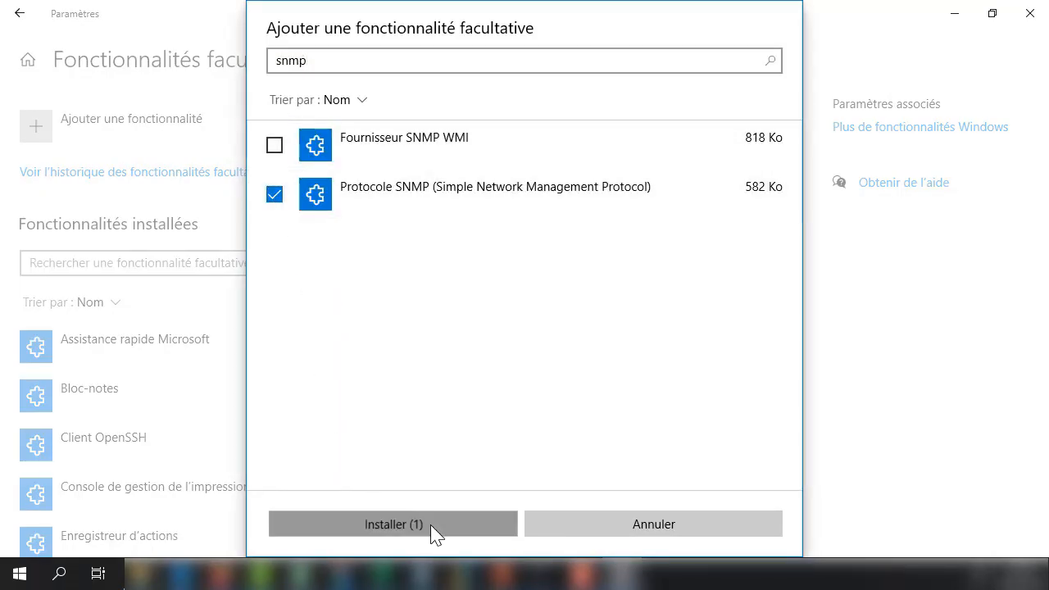
left_click(430, 524)
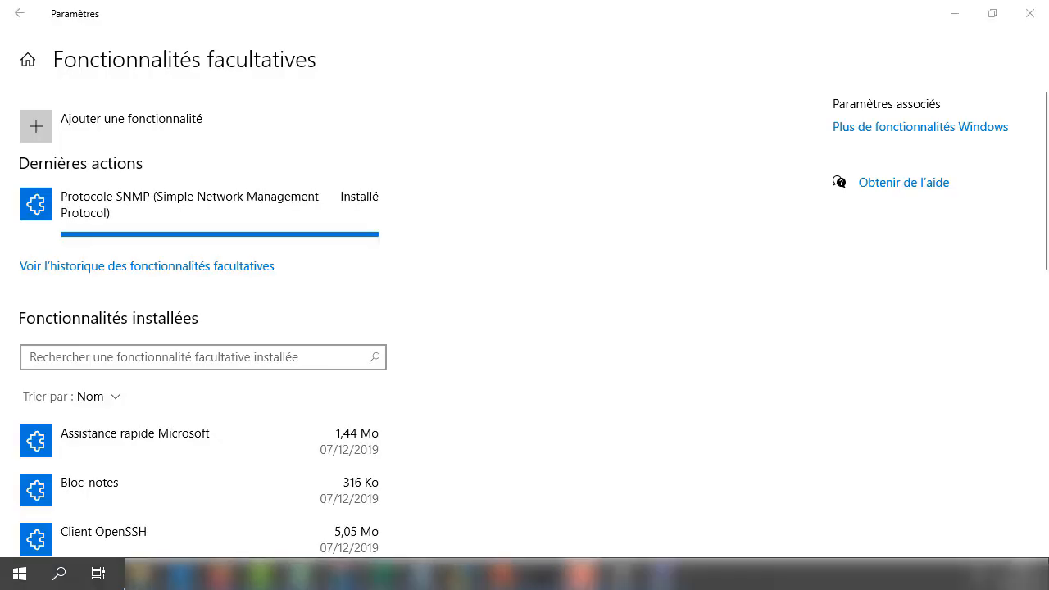
left_click_drag(1048, 69, 1043, 6)
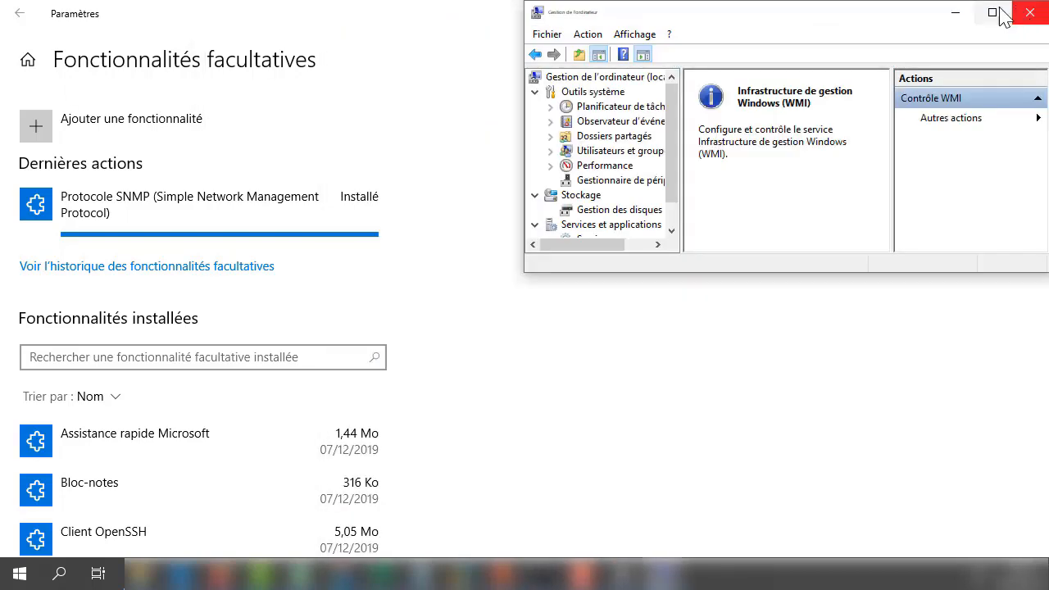
- Open the Propriétés of Service SNMP from the maximized Computer Management Services list
left_click_drag(912, 16, 426, 45)
left_click(495, 17)
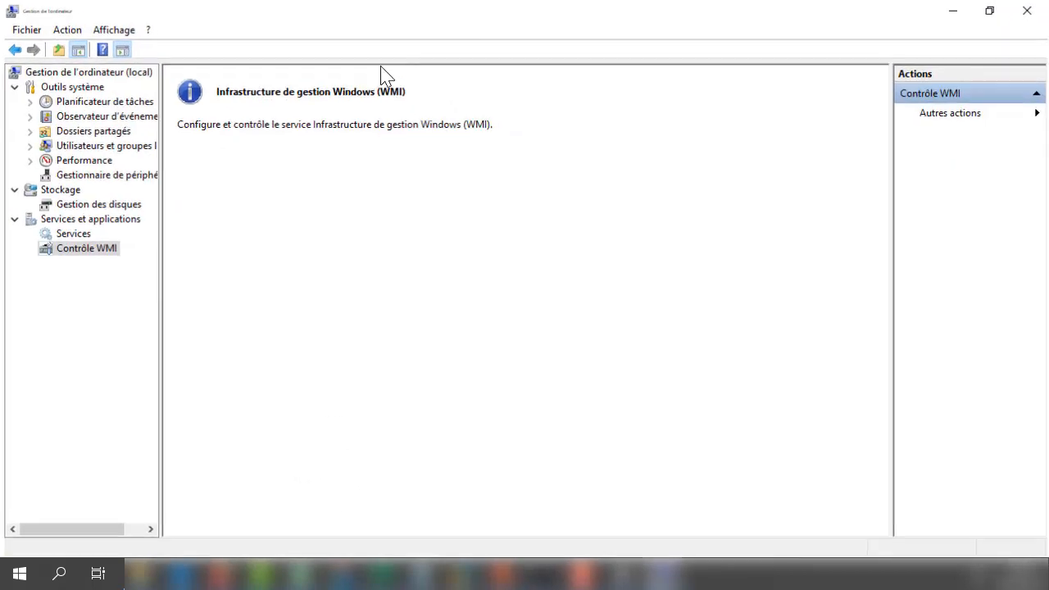
left_click(70, 234)
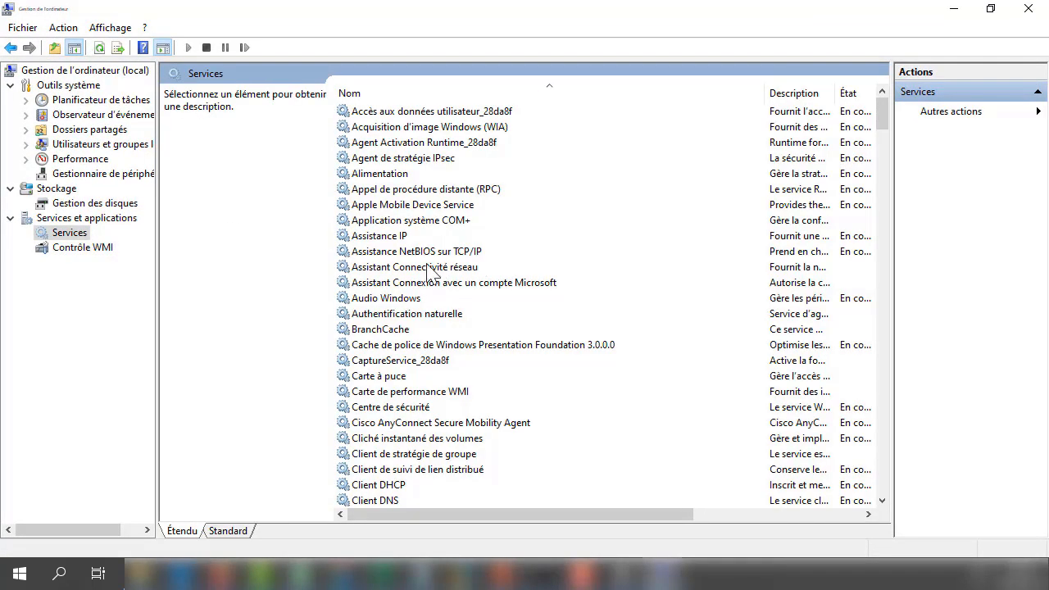
left_click(420, 271)
type("servi")
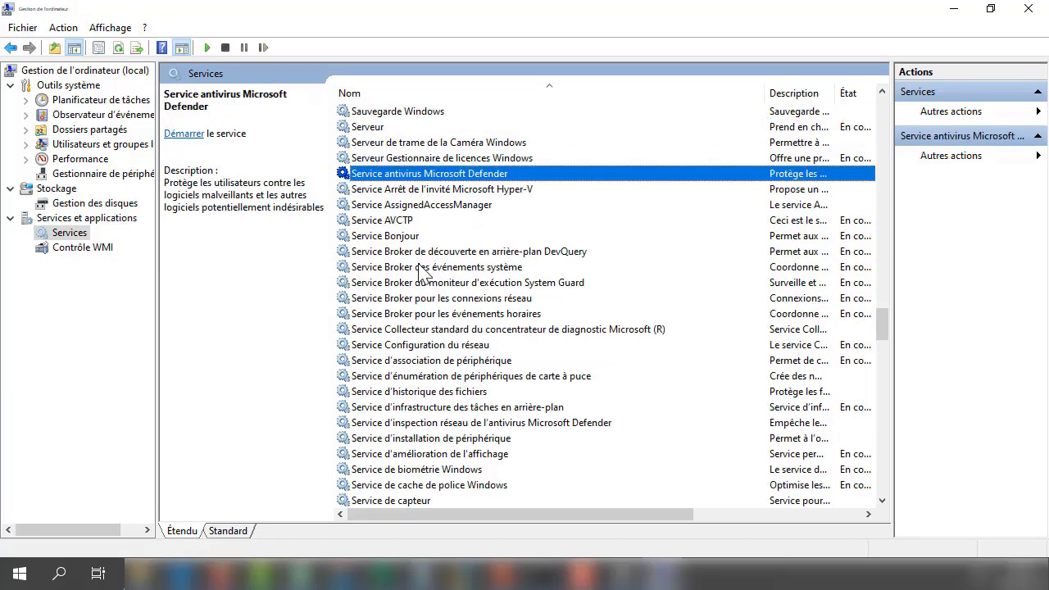
scroll(442, 277, "down", 20)
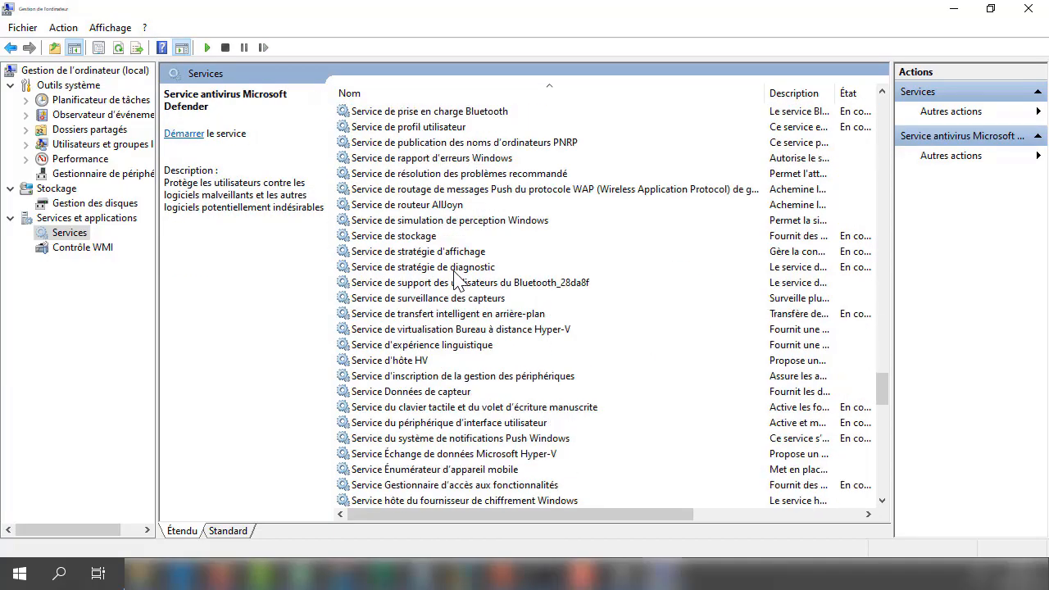
scroll(456, 273, "down", 2)
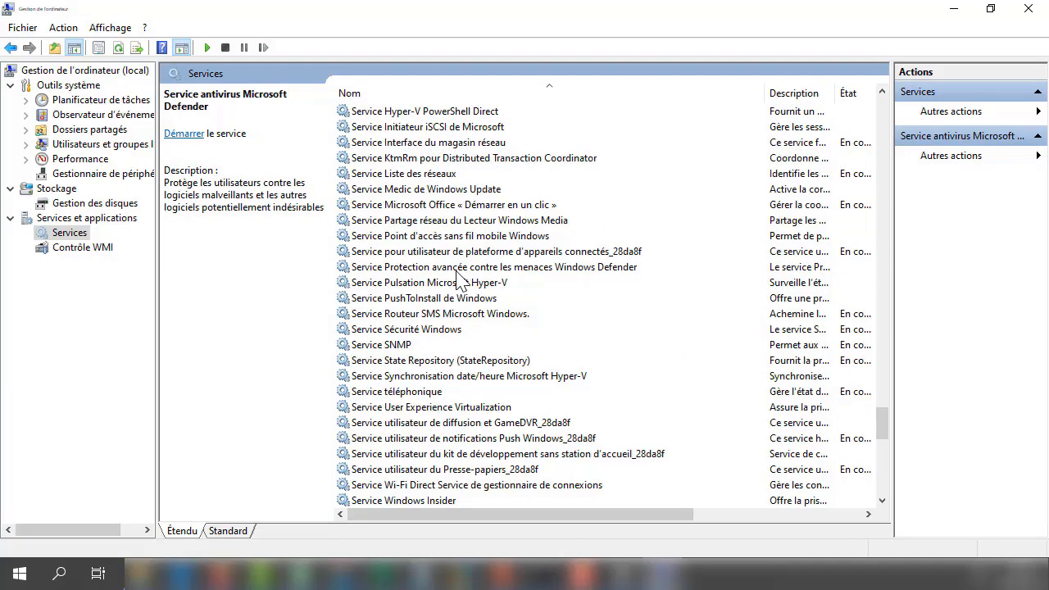
left_click(382, 345)
right_click(382, 349)
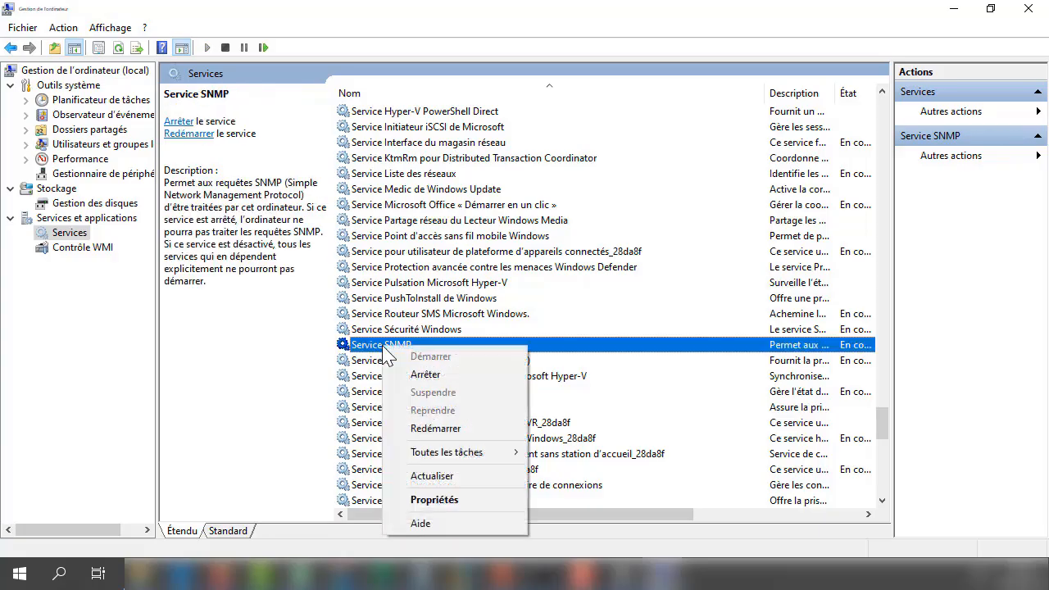
left_click(437, 498)
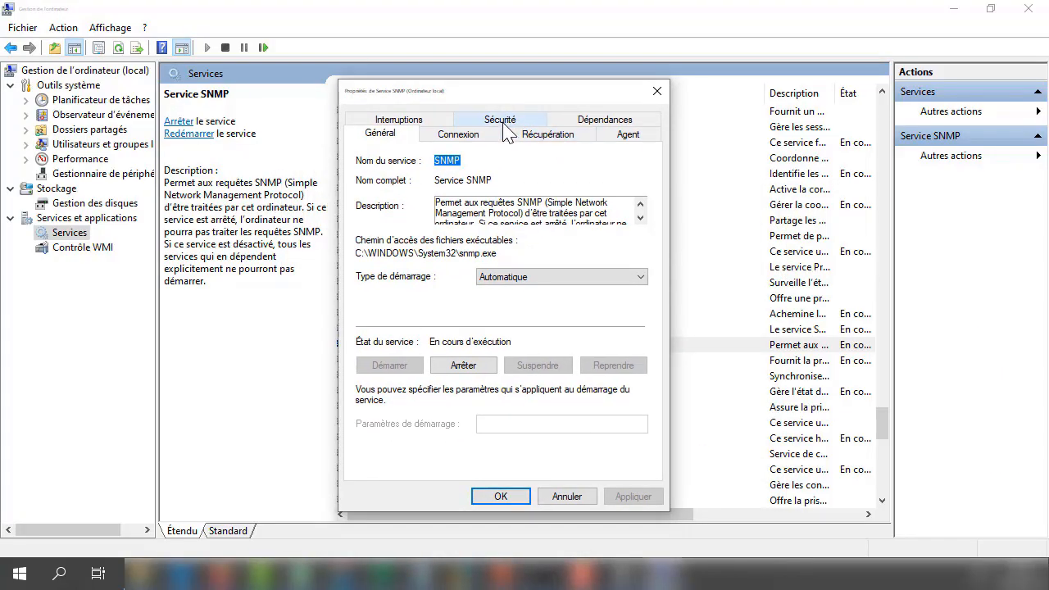
- On the Sécurité tab, add community 'prtg' with LECTURE SEULE rights and apply
left_click(503, 122)
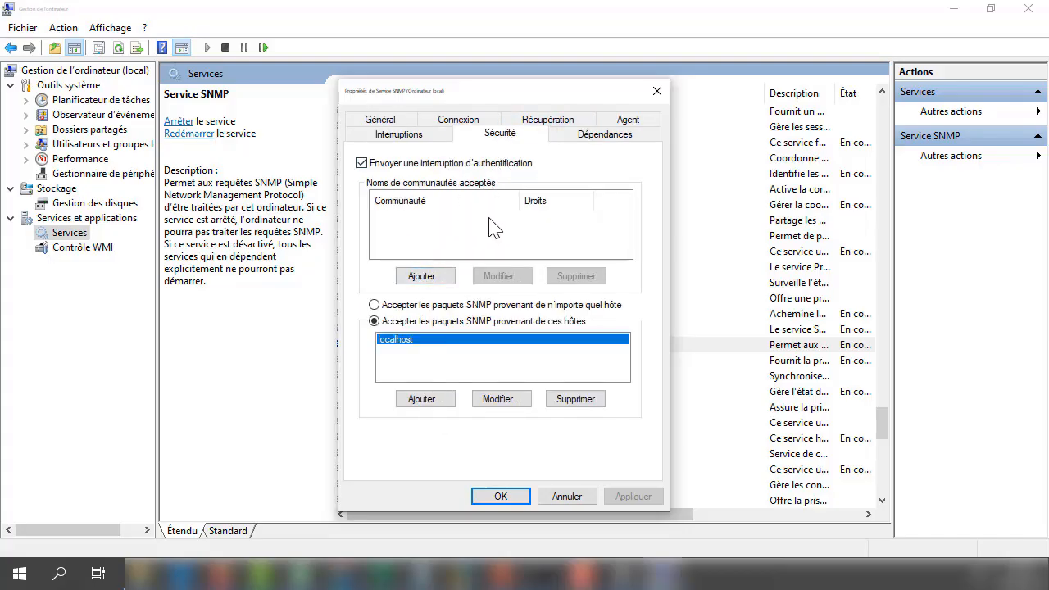
left_click(431, 282)
left_click(461, 332)
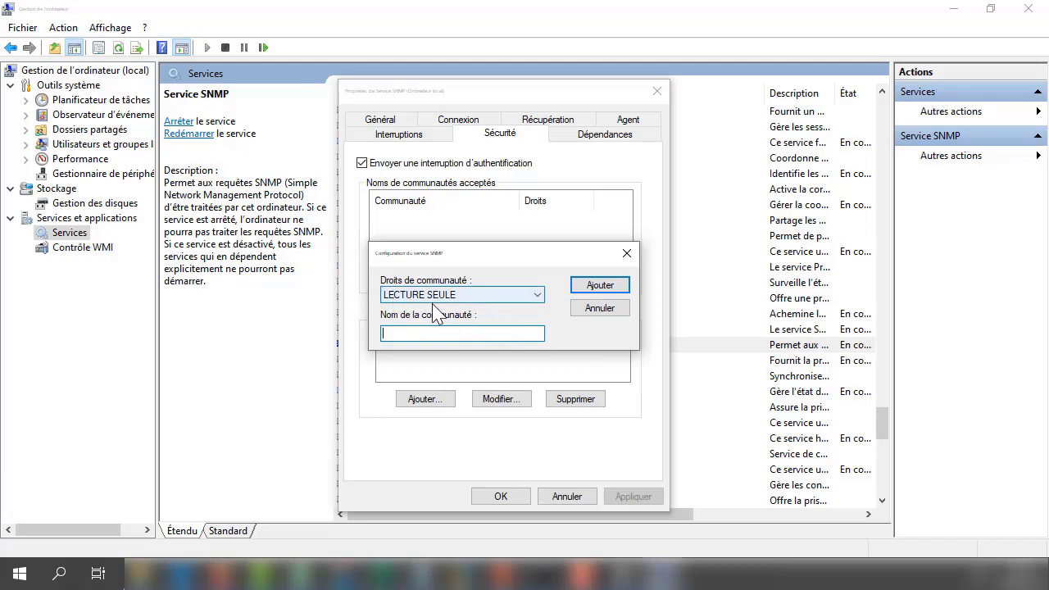
left_click(432, 300)
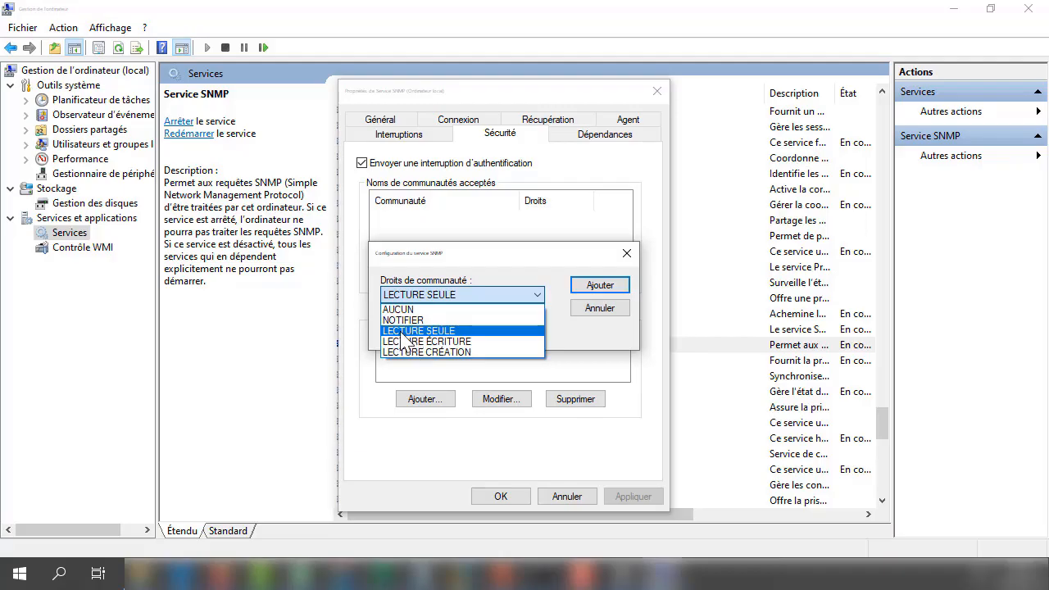
left_click(405, 331)
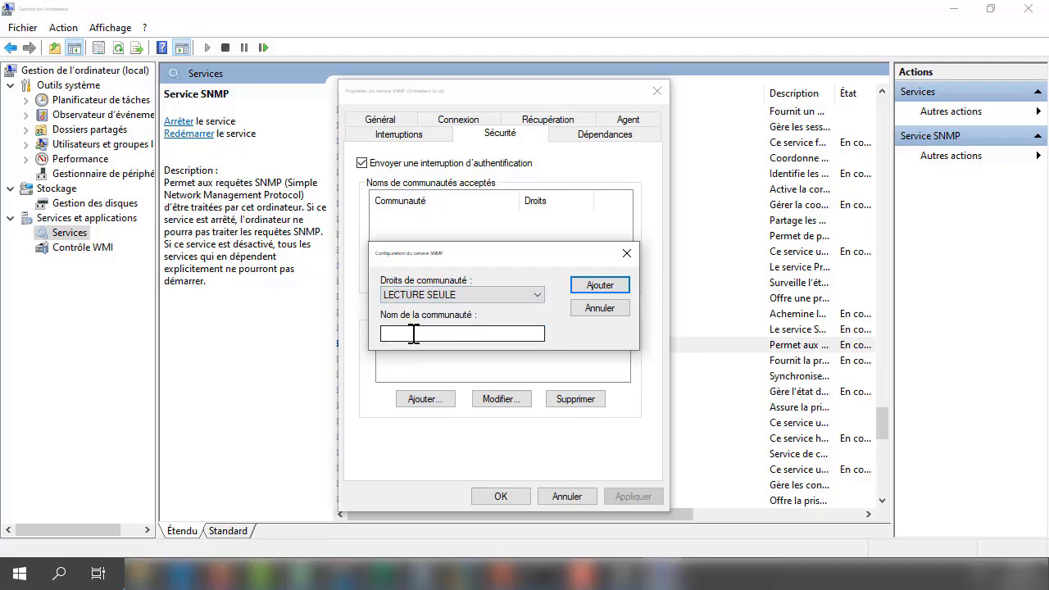
left_click(421, 334)
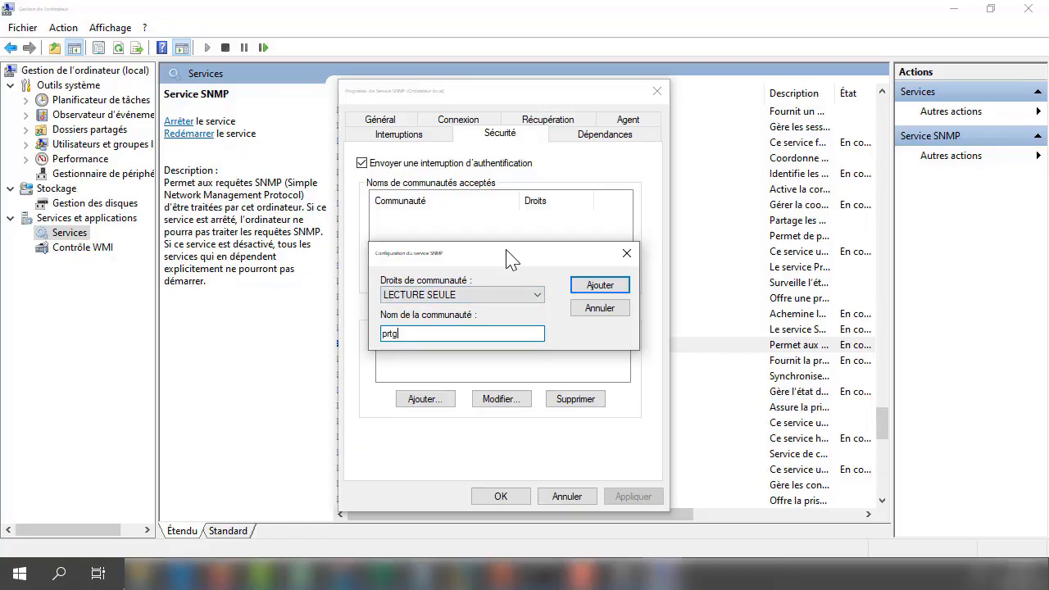
left_click(585, 292)
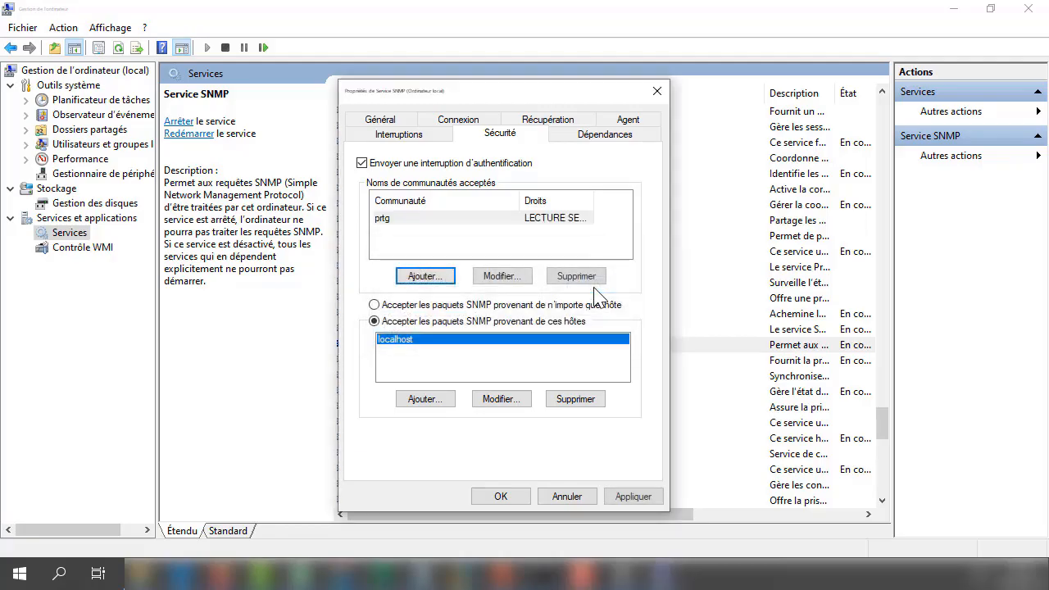
left_click(629, 495)
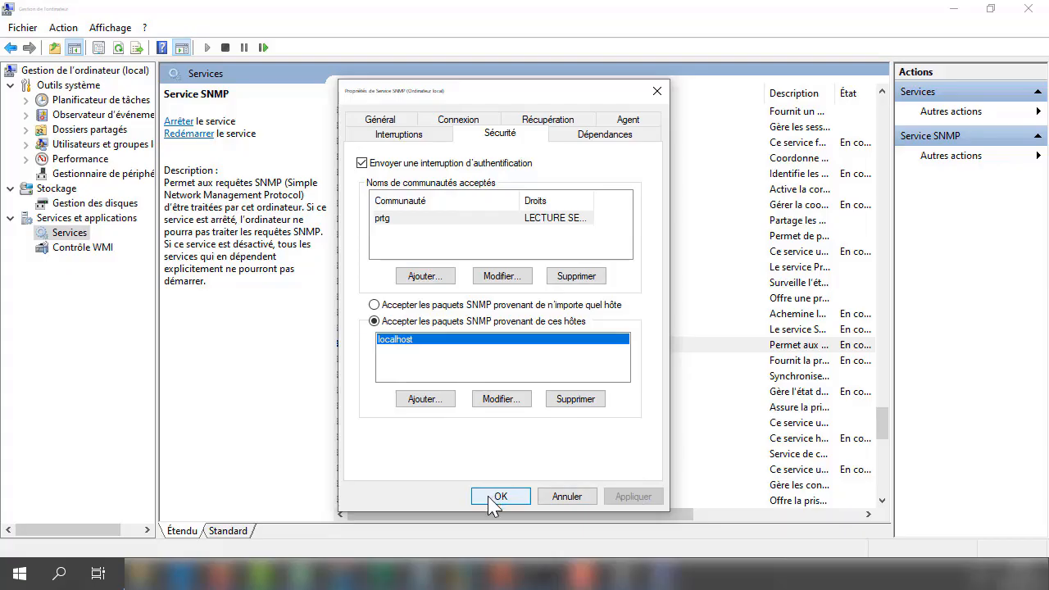
- Accept SNMP packets from any host, apply, and close the SNMP properties
left_click(375, 305)
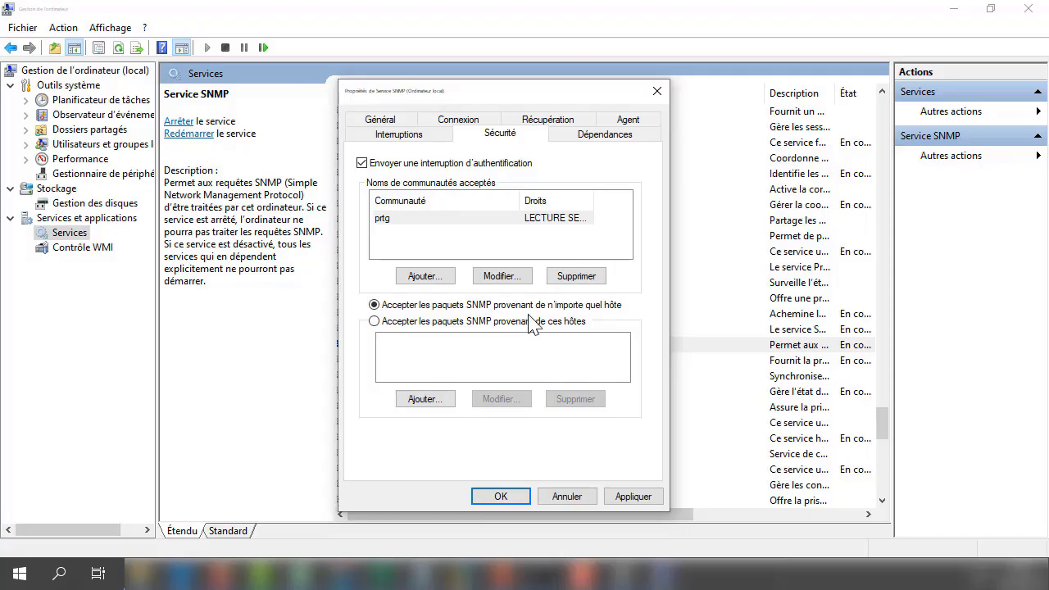
left_click(608, 498)
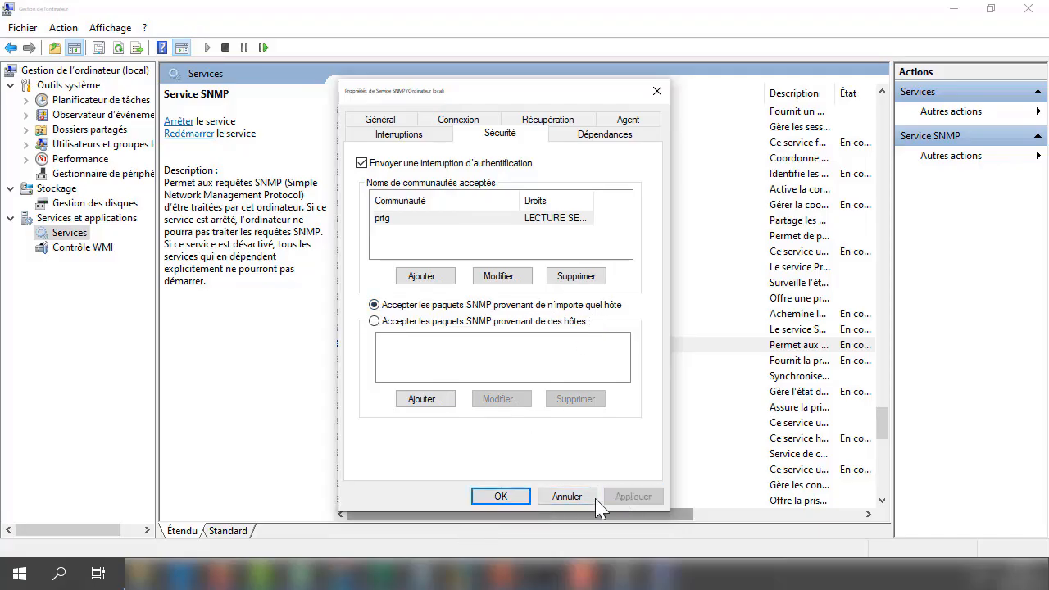
left_click(523, 497)
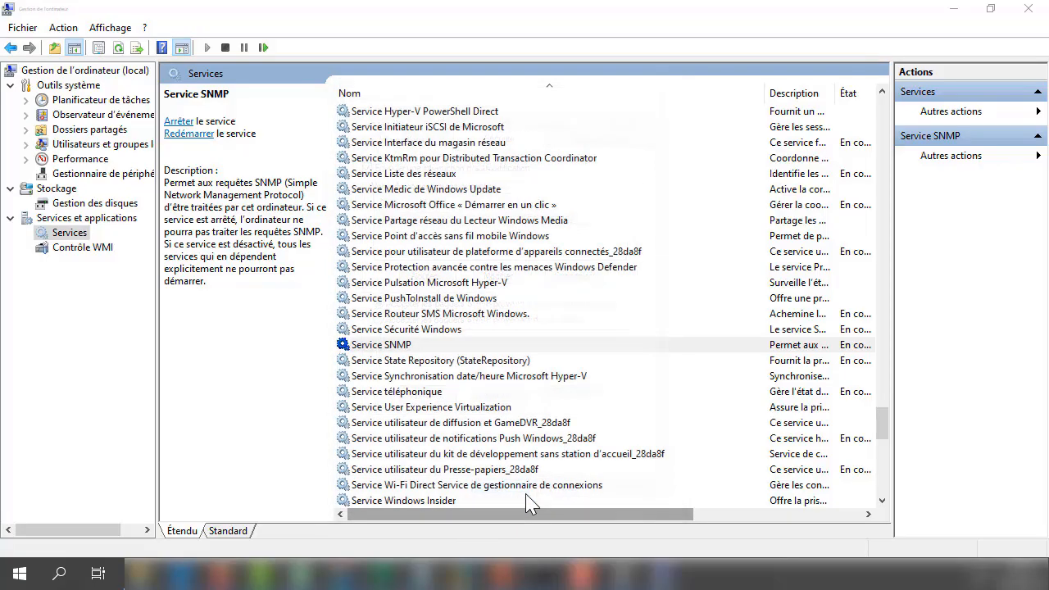
- Open the PC_anass device settings in PRTG and dismiss the monitoring warning
left_click(222, 573)
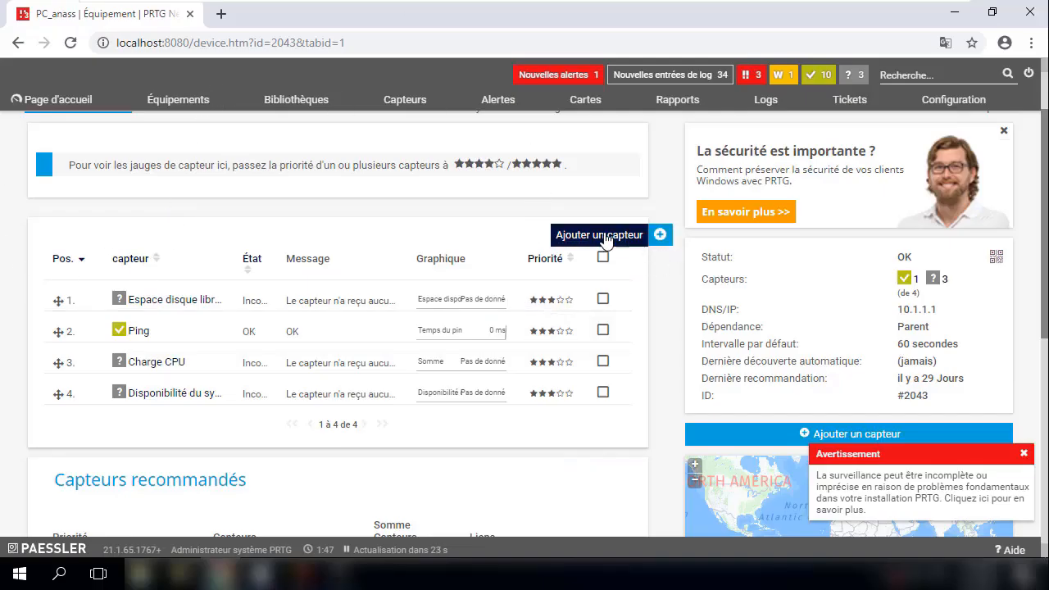
scroll(653, 217, "up", 1)
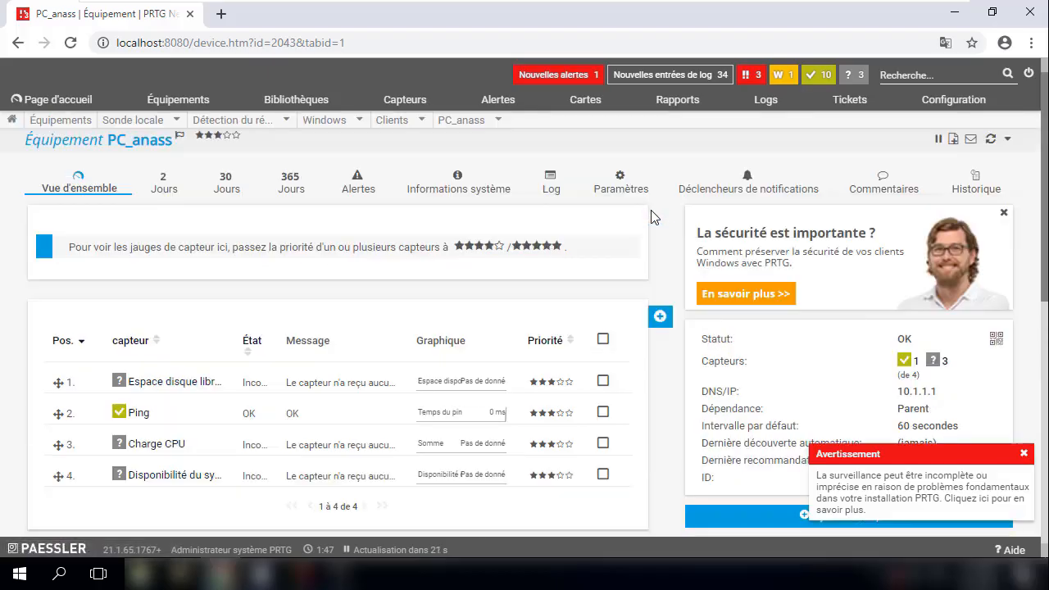
left_click(621, 186)
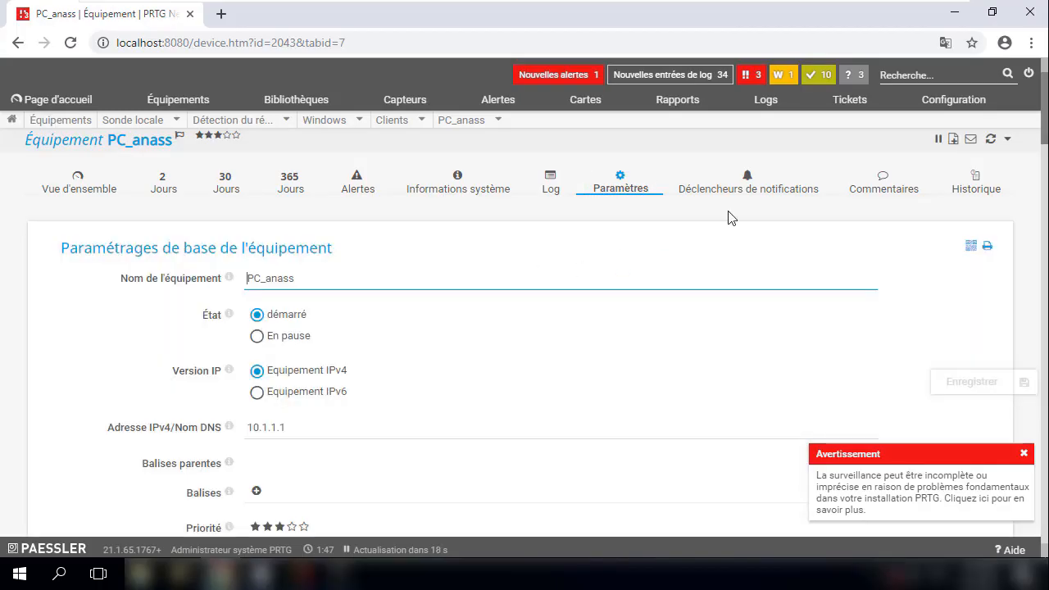
scroll(1045, 128, "down", 10)
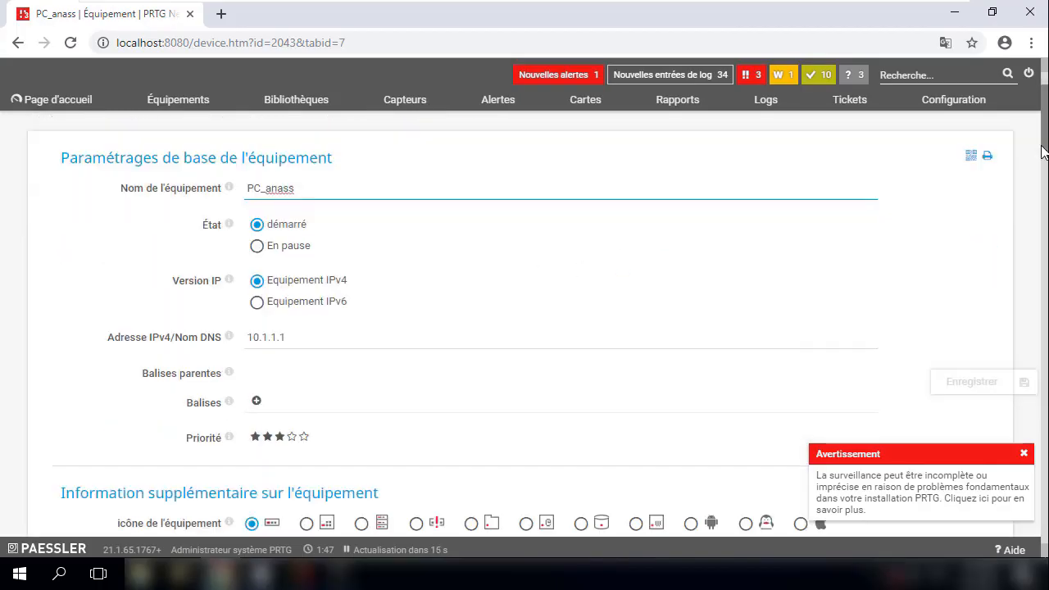
left_click(1023, 454)
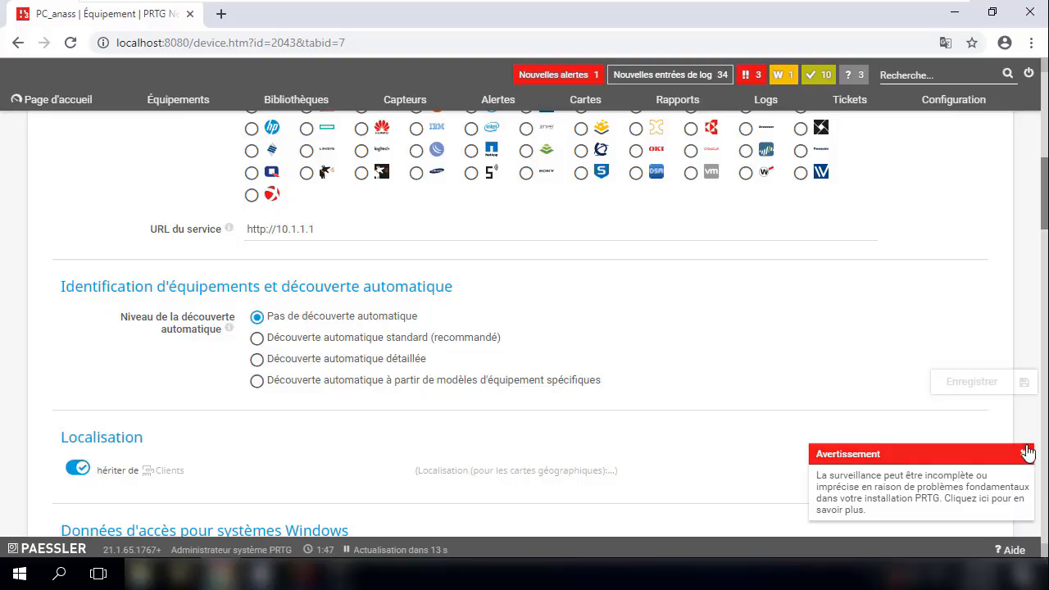
scroll(1046, 315, "down", 5)
scroll(1045, 316, "down", 7)
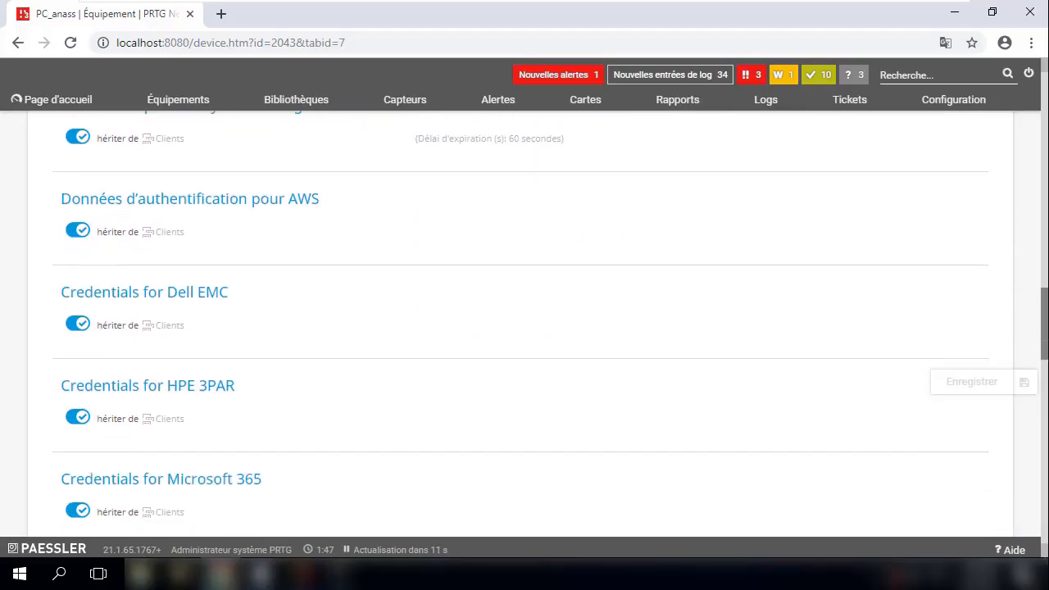
scroll(1045, 315, "up", 3)
left_click_drag(1044, 316, 1043, 318)
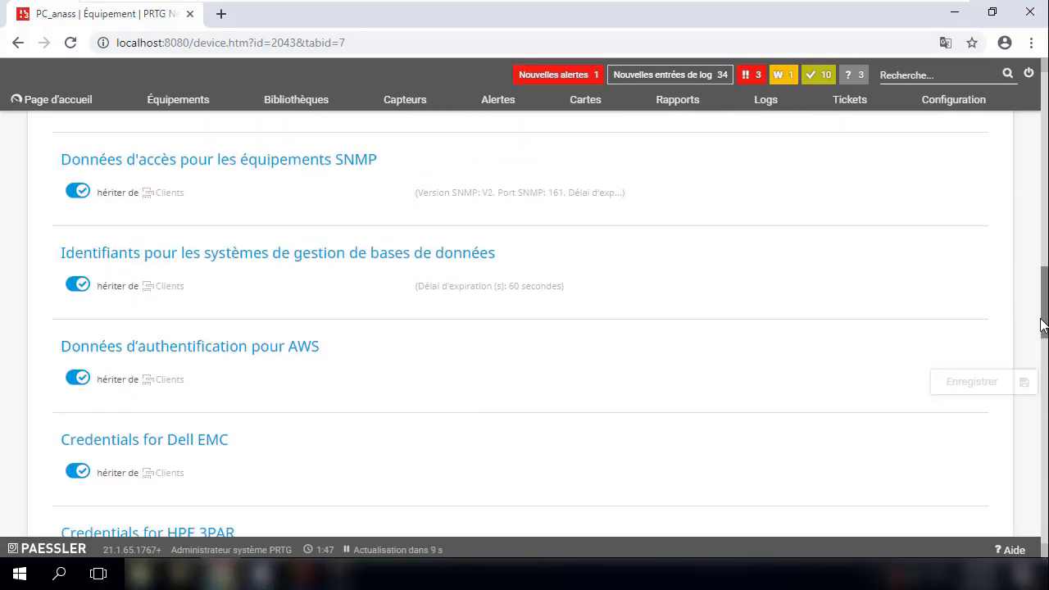
- Stop inheriting SNMP settings, replace community 'public' with 'prtg', and save
left_click(261, 197)
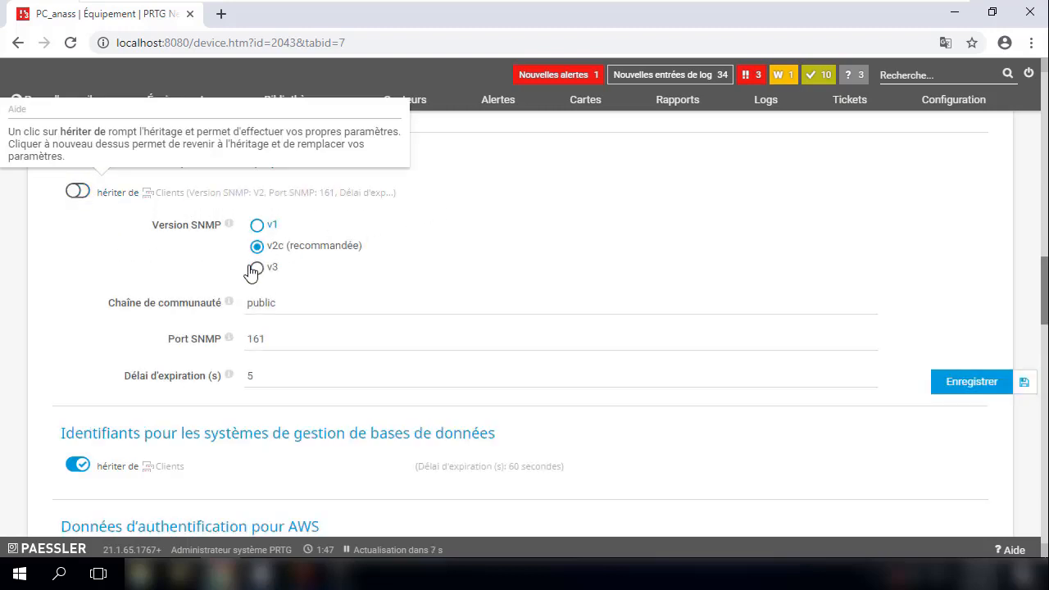
left_click(287, 301)
left_click_drag(287, 302, 148, 304)
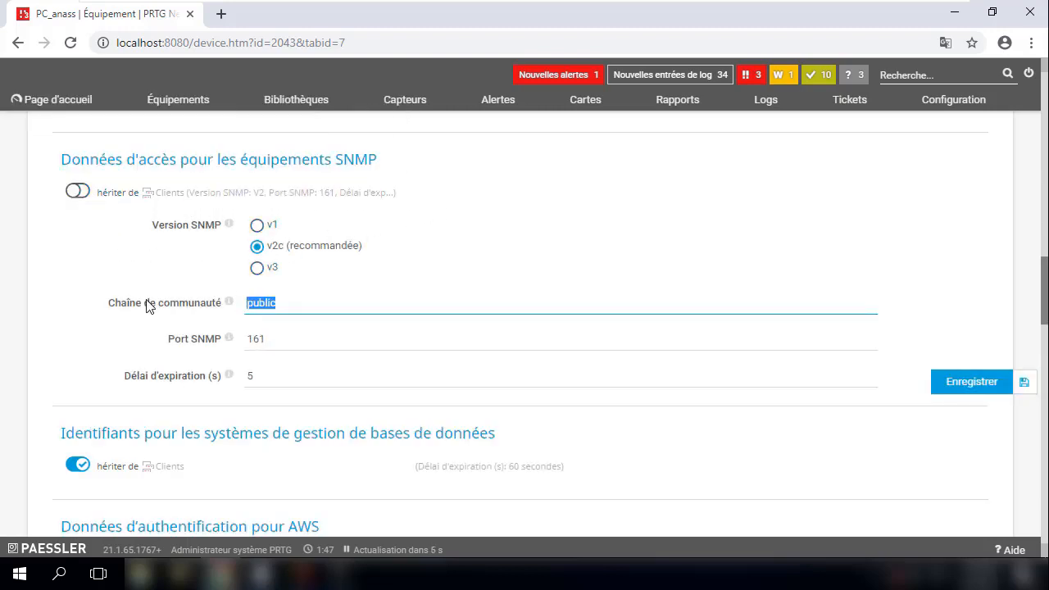
type("prtg")
left_click(974, 387)
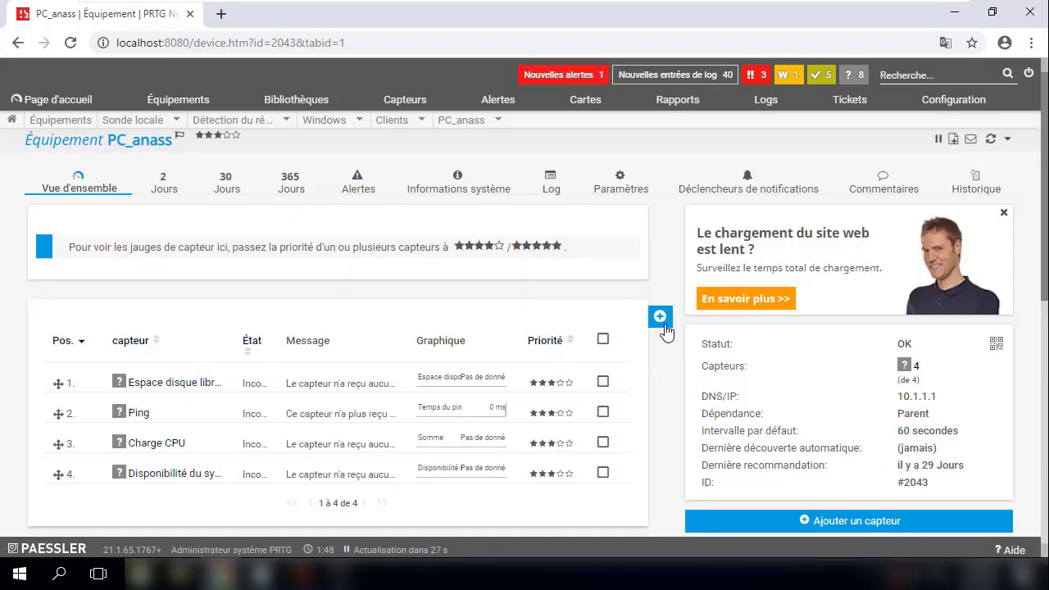
- Create a 'Charge CPU SNMP' sensor on PC_anass from the SNMP sensor types with defaults
left_click(602, 326)
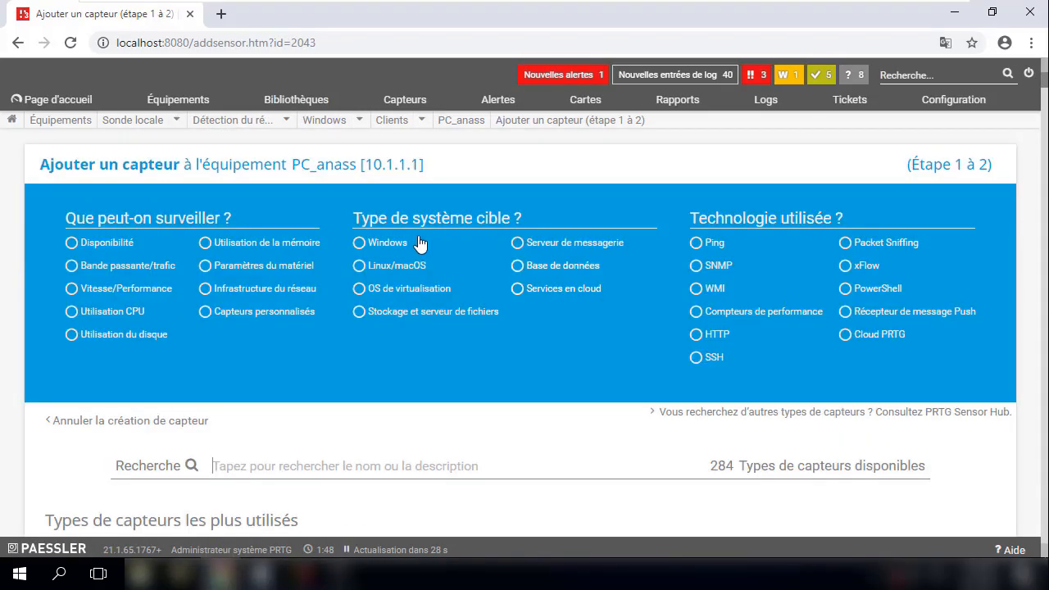
left_click(696, 266)
scroll(517, 344, "down", 2)
scroll(517, 351, "down", 4)
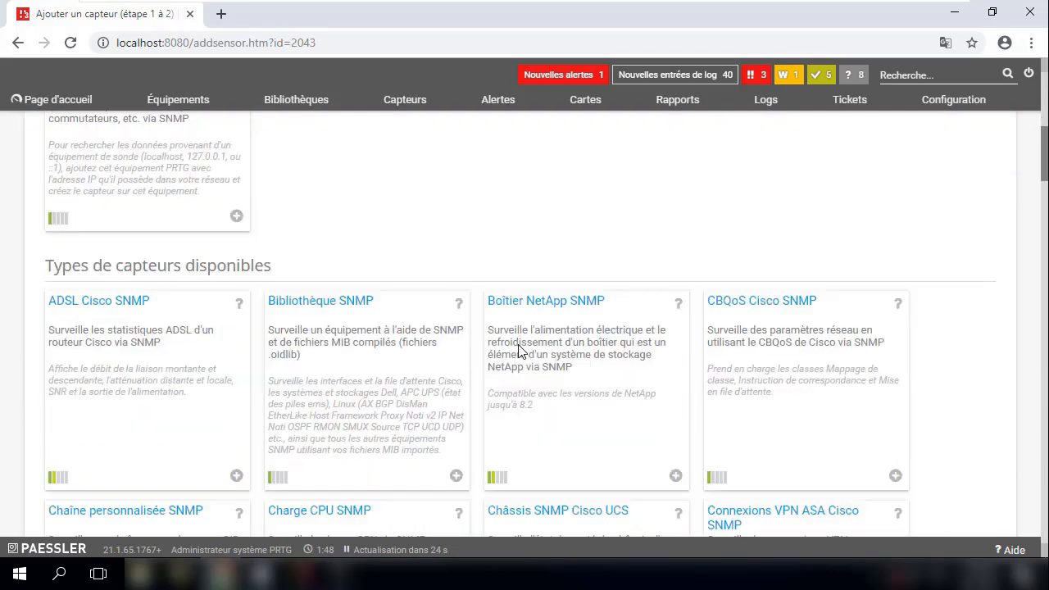
scroll(604, 355, "down", 1)
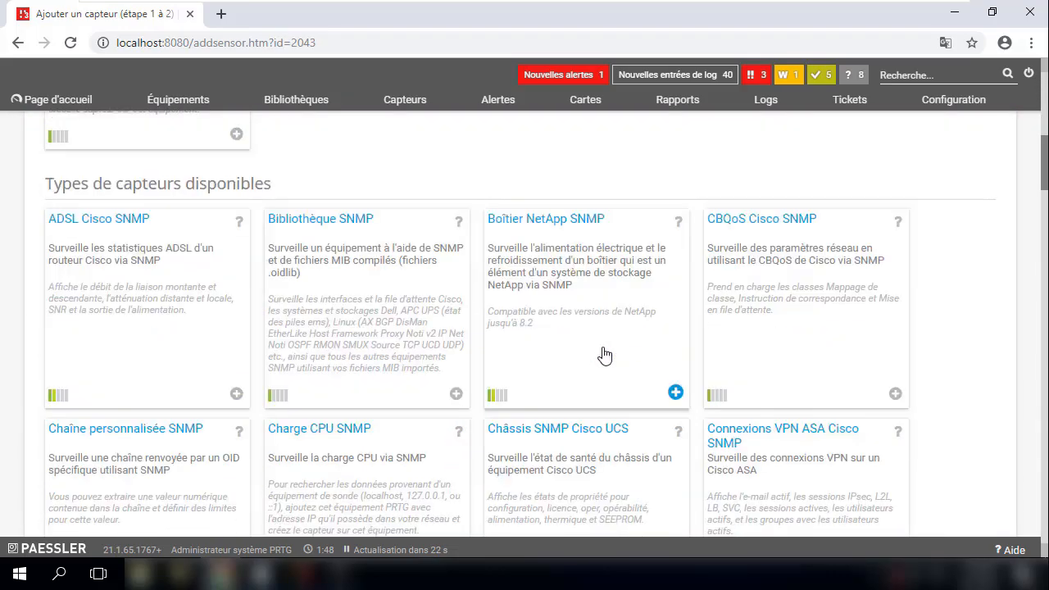
left_click(341, 435)
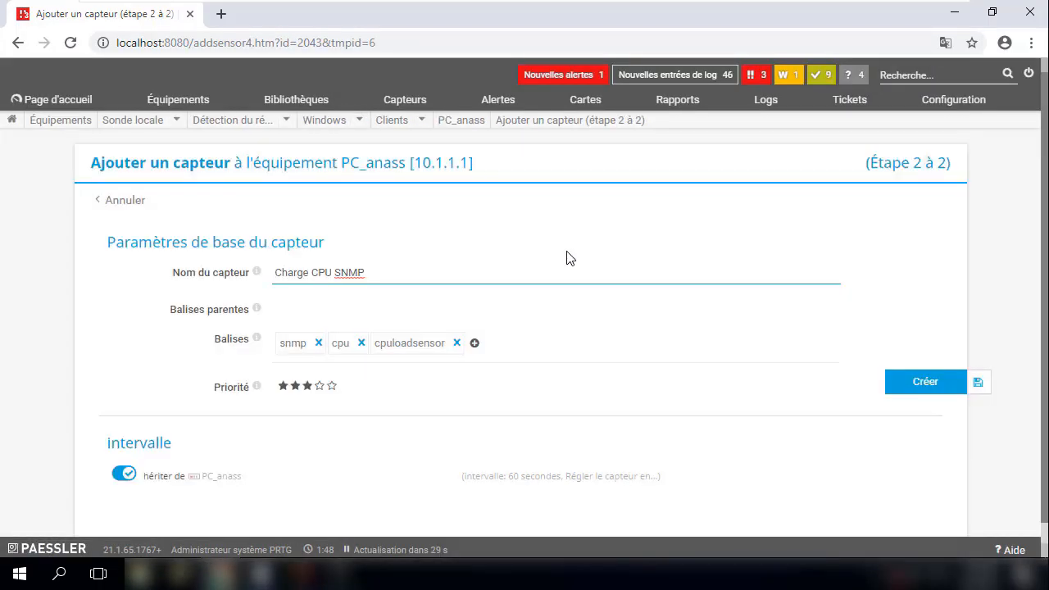
left_click(915, 383)
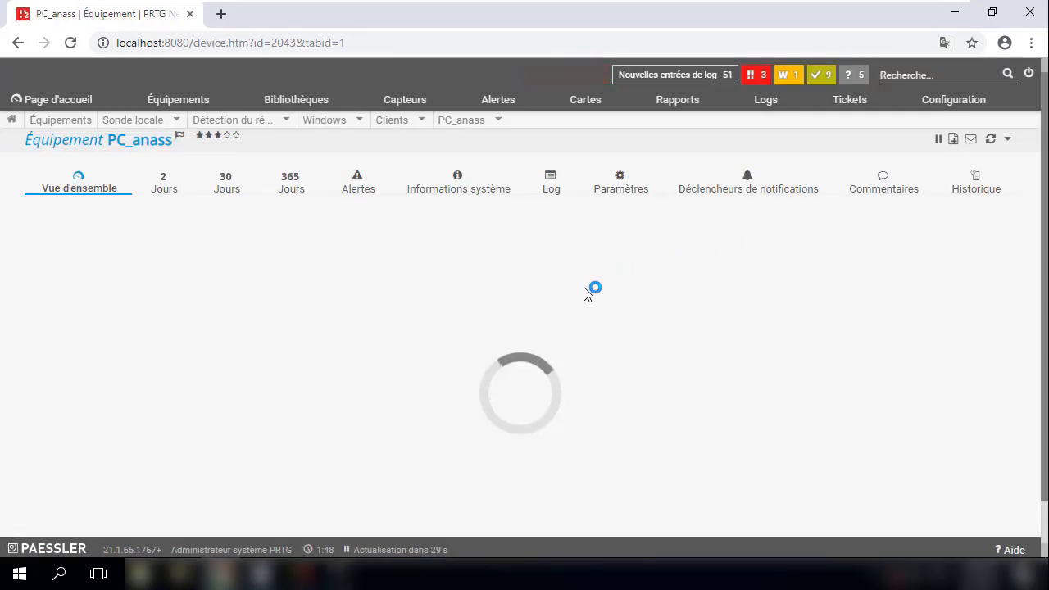
- Reload the PC_anass overview and scroll to check the fifth sensor, Charge CPU SNMP
scroll(587, 294, "down", 2)
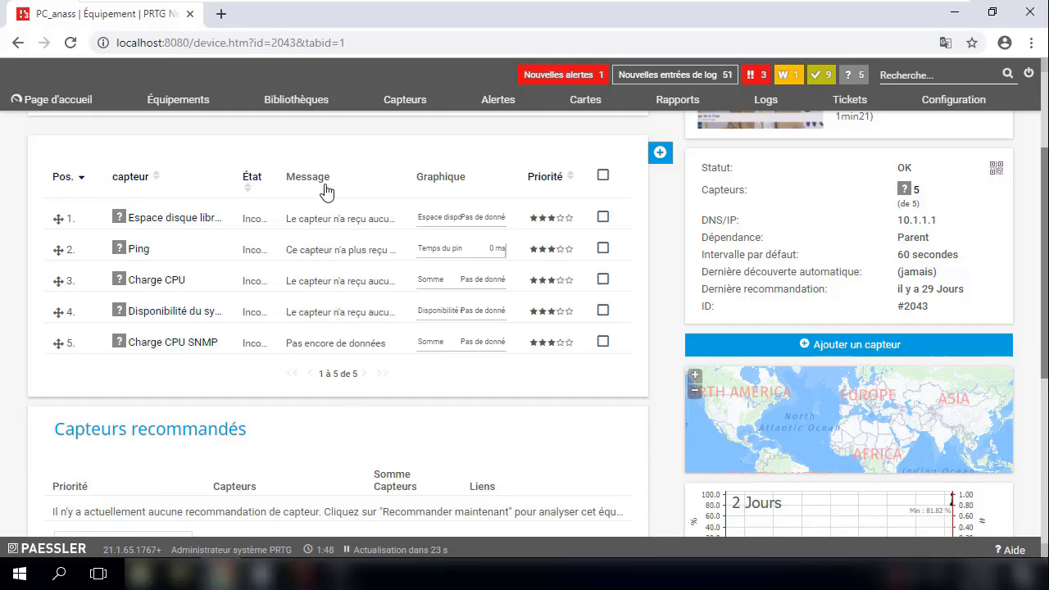
scroll(327, 191, "down", 1)
left_click(72, 43)
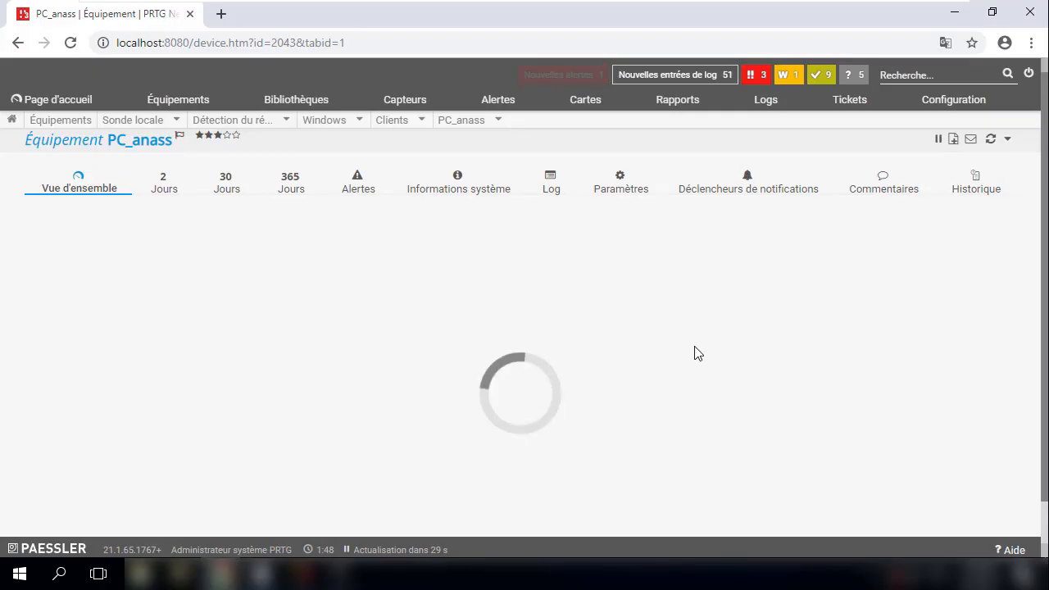
scroll(694, 353, "down", 4)
scroll(696, 354, "down", 1)
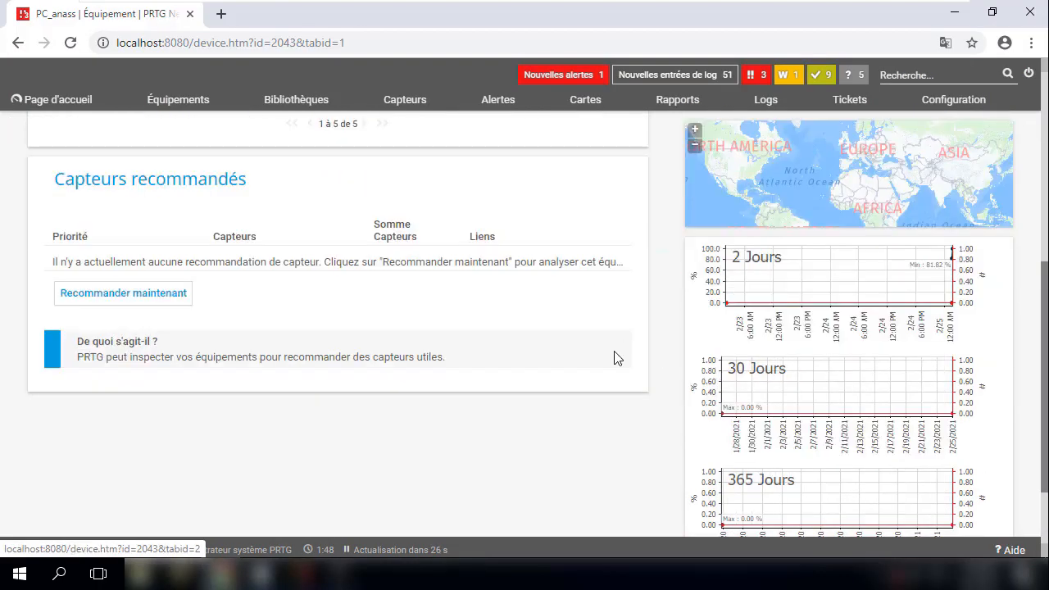
scroll(646, 368, "up", 5)
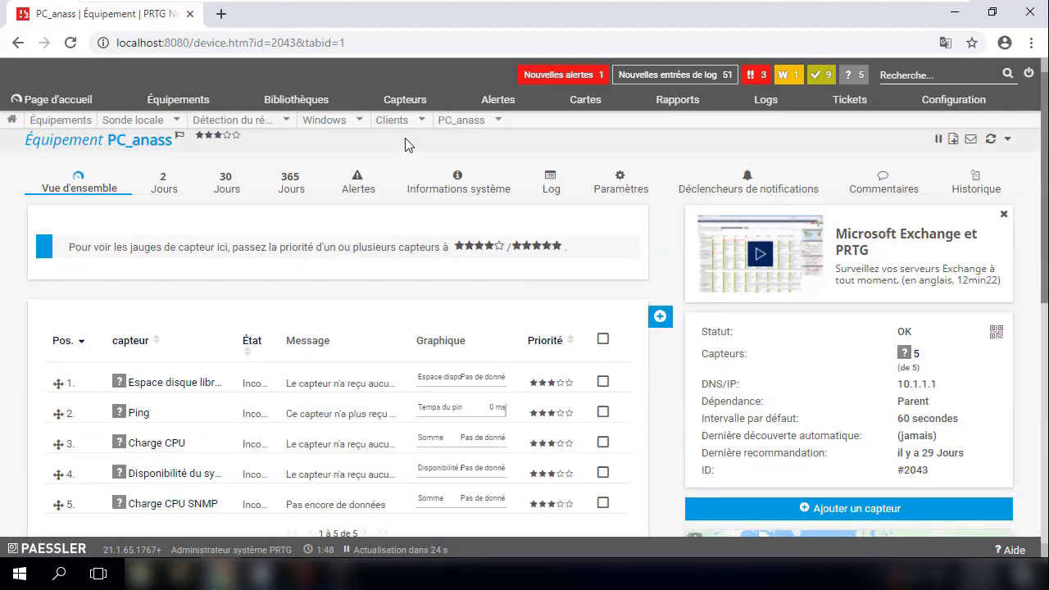